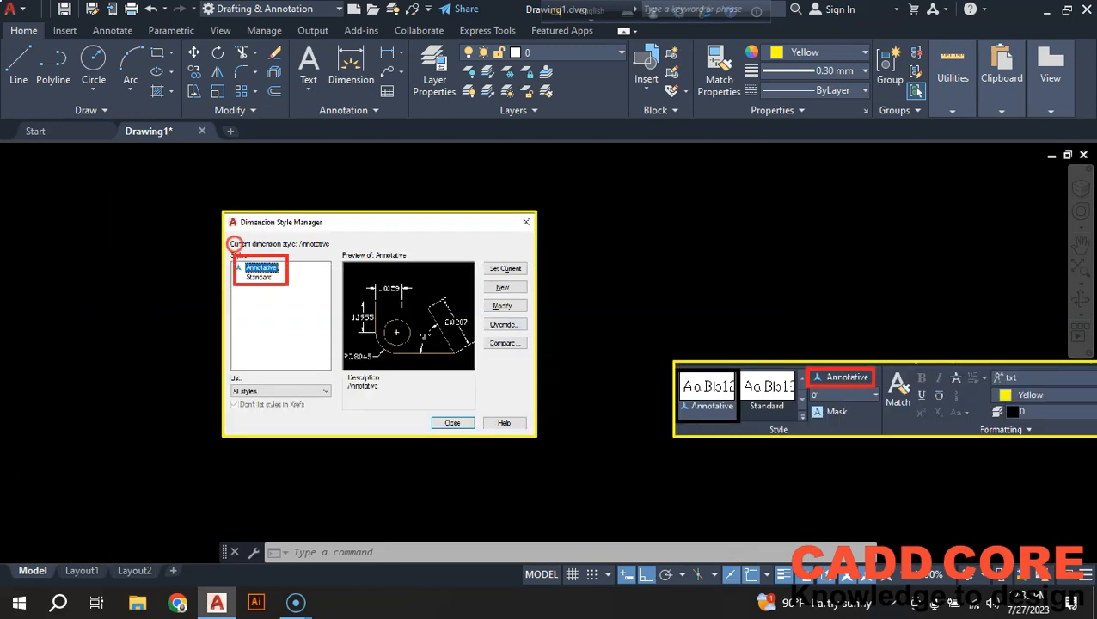
Step: Set the drawing's annotation scale to 1:1 / 100%
scroll(465, 218, "down", 10)
scroll(745, 222, "up", 2)
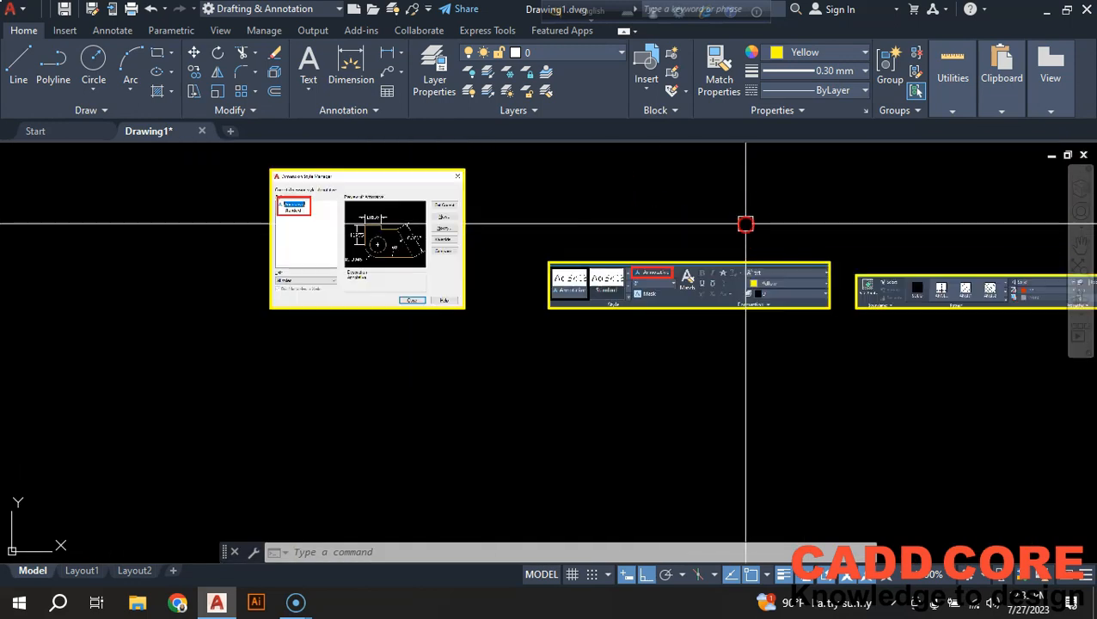
middle_click_drag(744, 223, 521, 279)
left_click(949, 581)
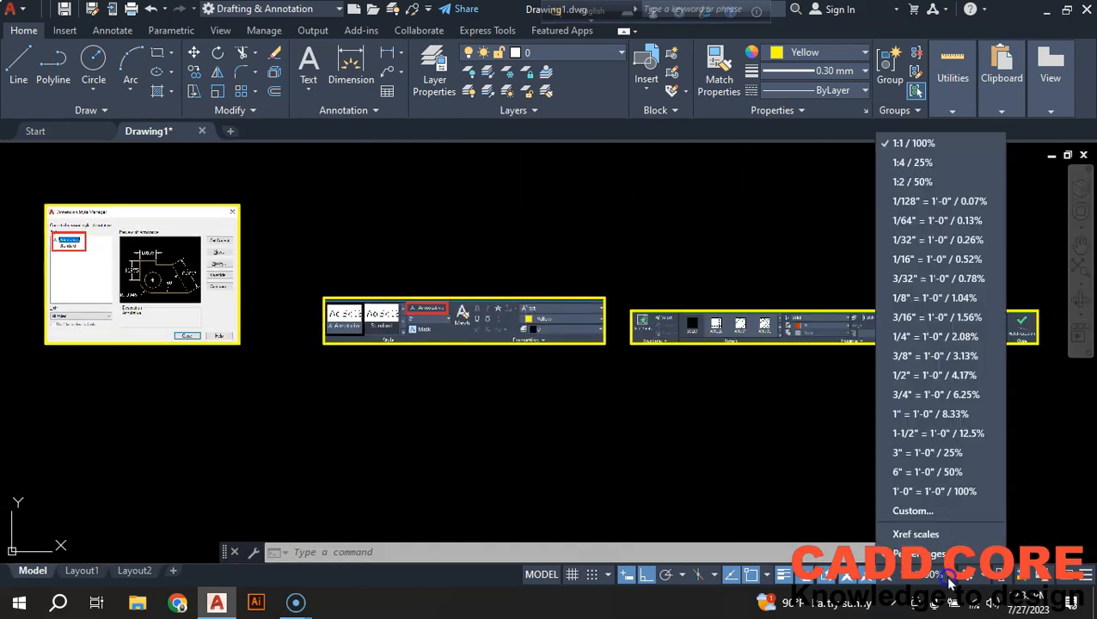
left_click(926, 144)
left_click(764, 460)
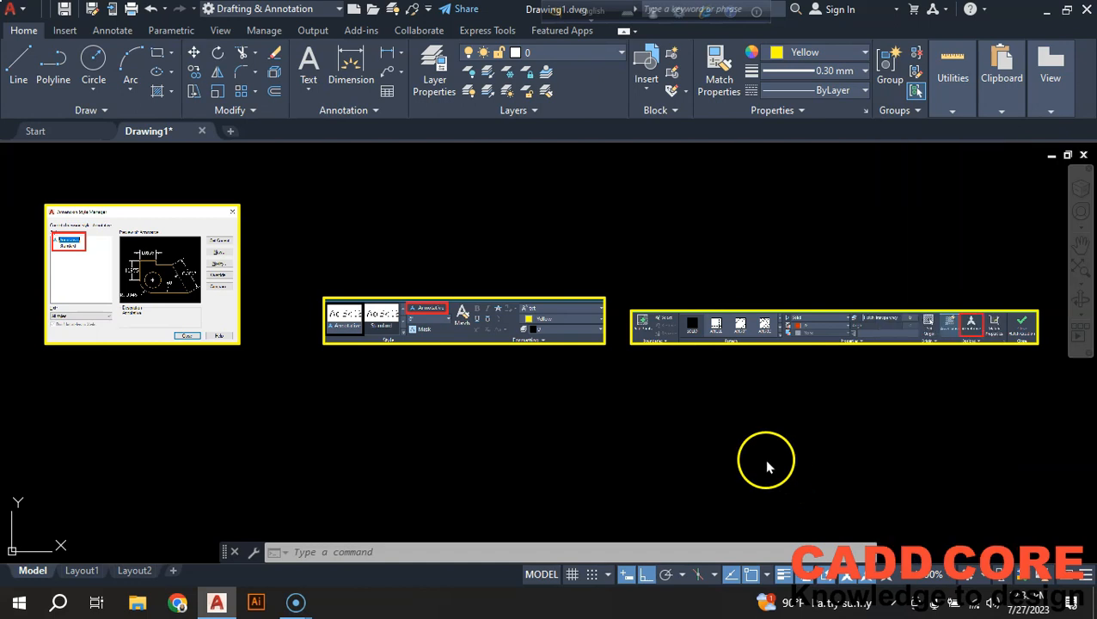
Step: Draw a rectangle about 9'-9" wide and 9'-3" high below the three reference images
scroll(559, 233, "down", 6)
scroll(559, 233, "up", 4)
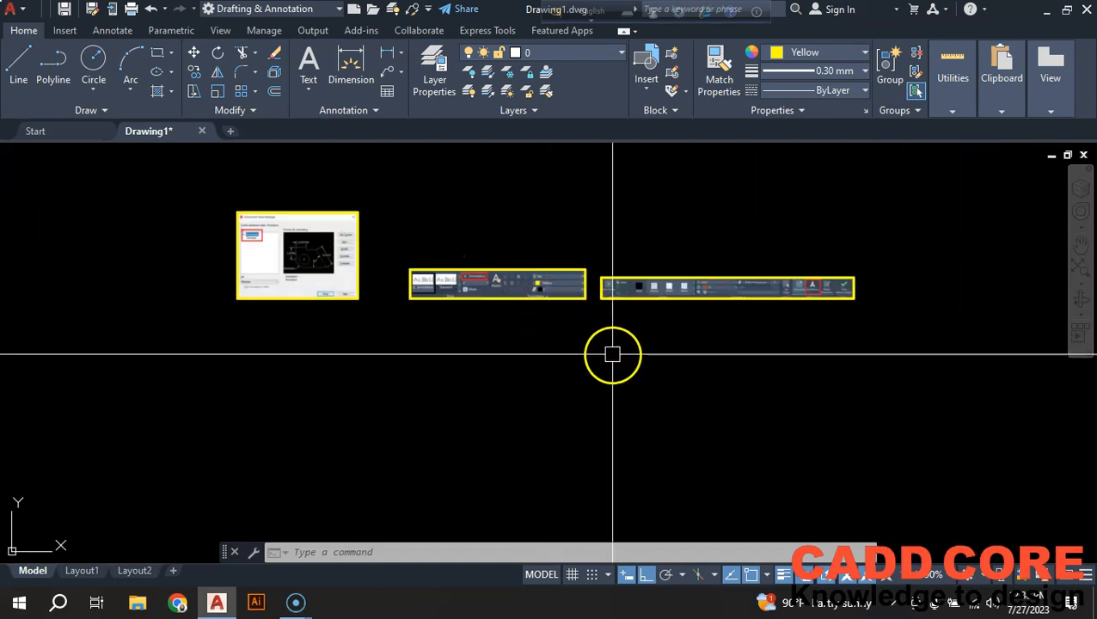
middle_click_drag(612, 355, 619, 275)
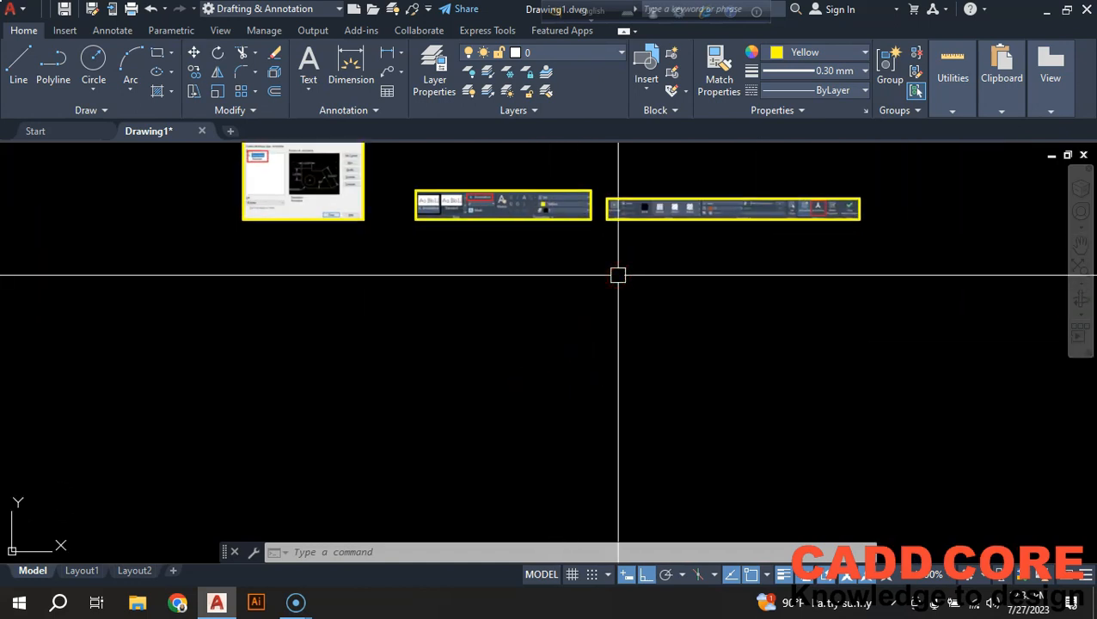
type("rec")
key("Return")
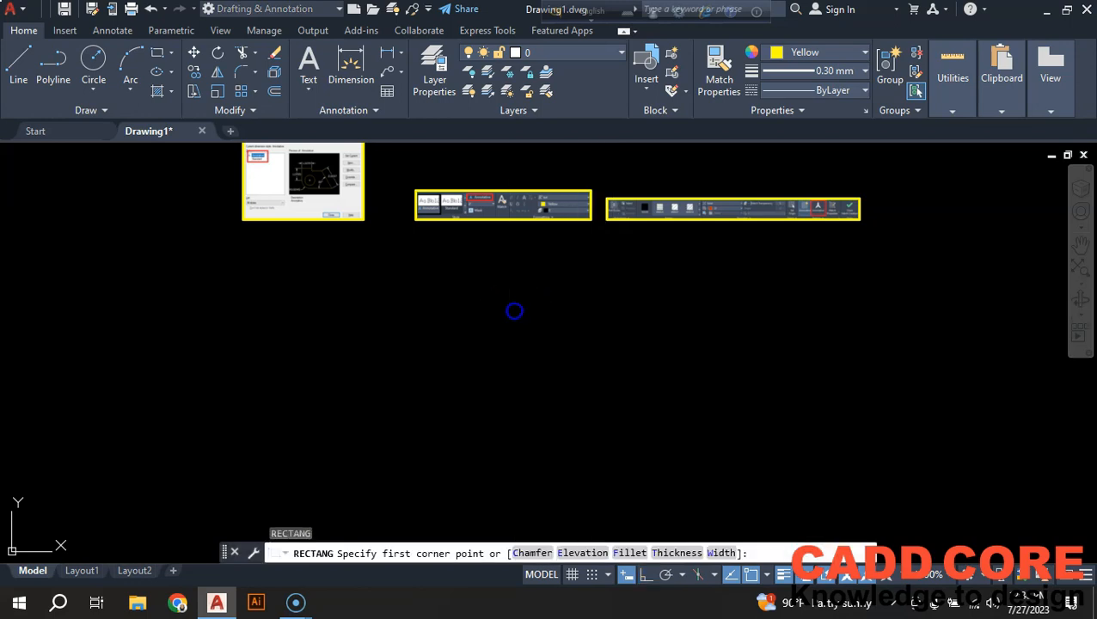
left_click(514, 311)
scroll(642, 345, "down", 5)
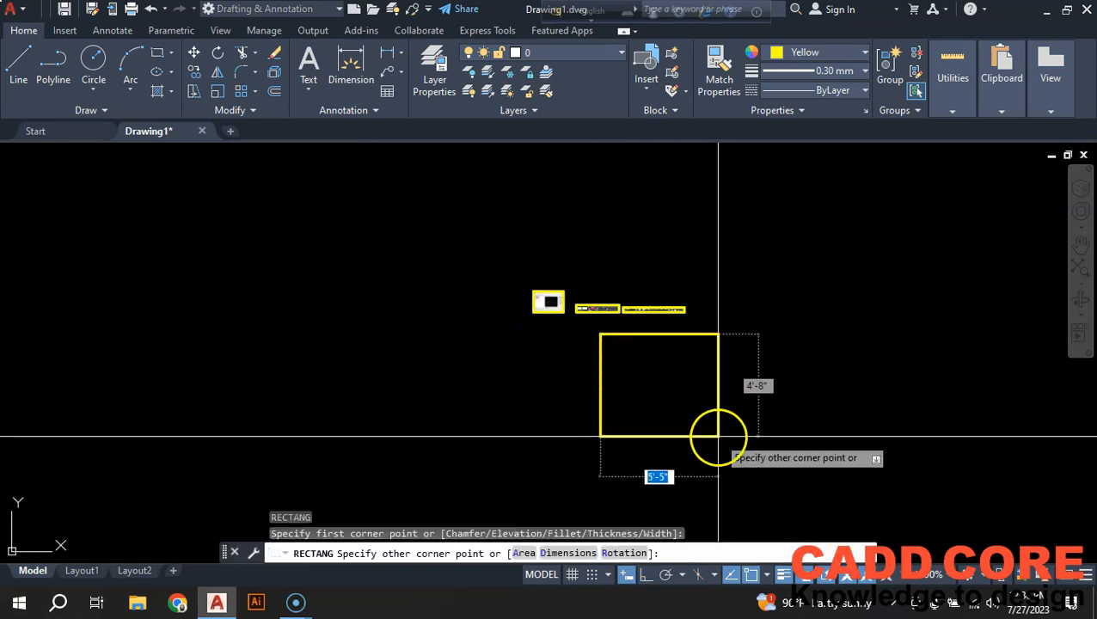
middle_click_drag(734, 478, 644, 294)
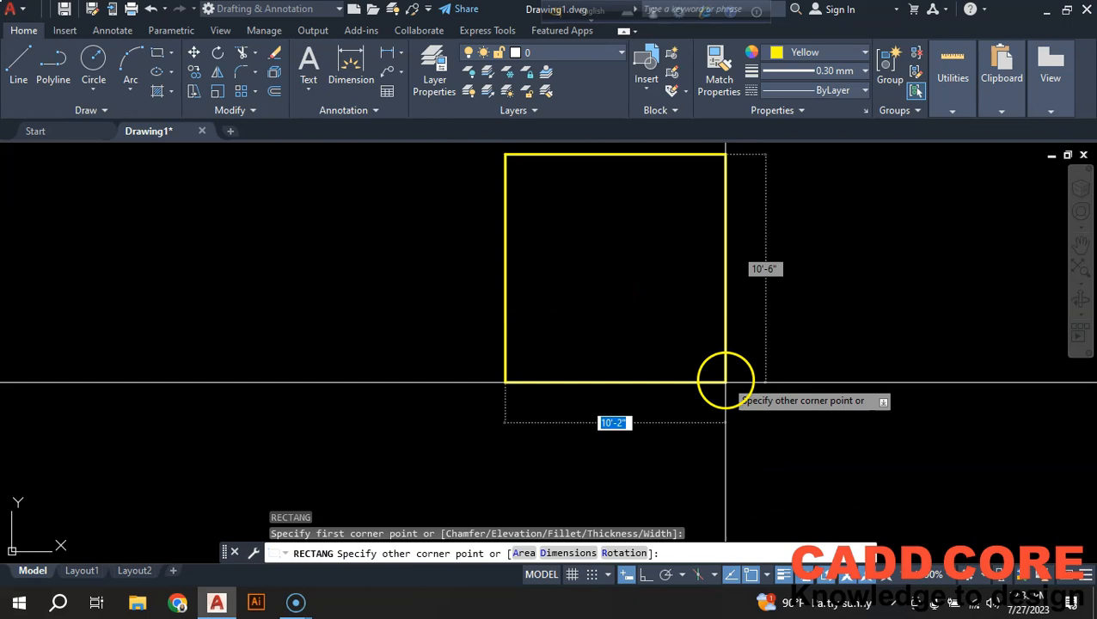
left_click(716, 354)
scroll(685, 387, "down", 3)
scroll(644, 288, "up", 8)
scroll(516, 268, "down", 5)
scroll(595, 277, "down", 5)
middle_click_drag(728, 422, 586, 339)
Step: Move the rectangle straight down, away from the reference images
left_click(586, 339)
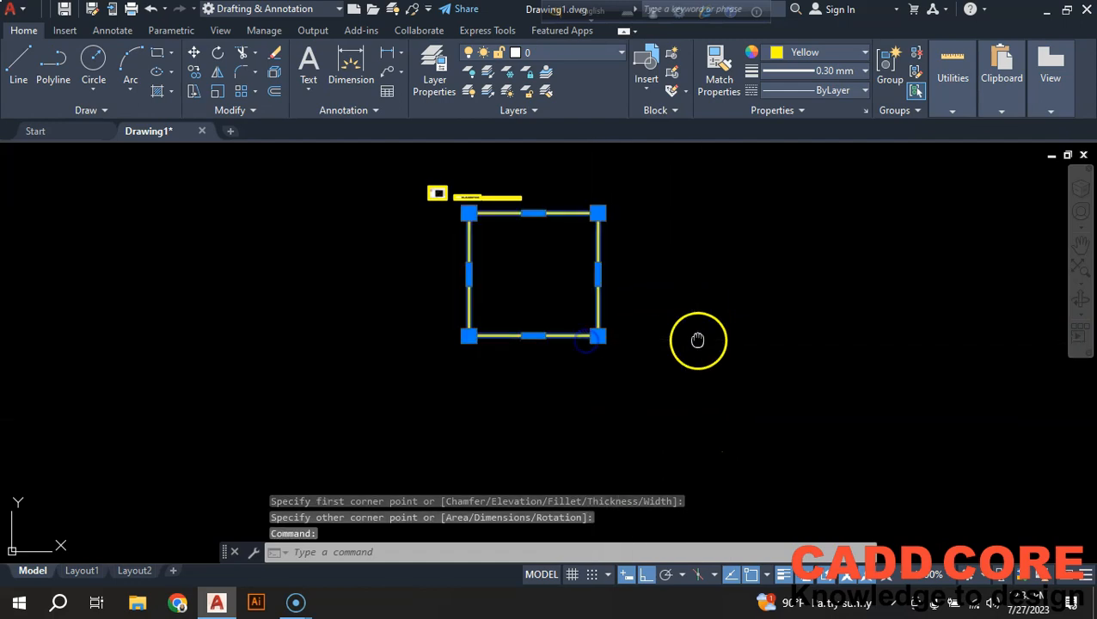
middle_click_drag(698, 338, 717, 341)
type("m")
key("Return")
left_click(728, 277)
left_click(733, 387)
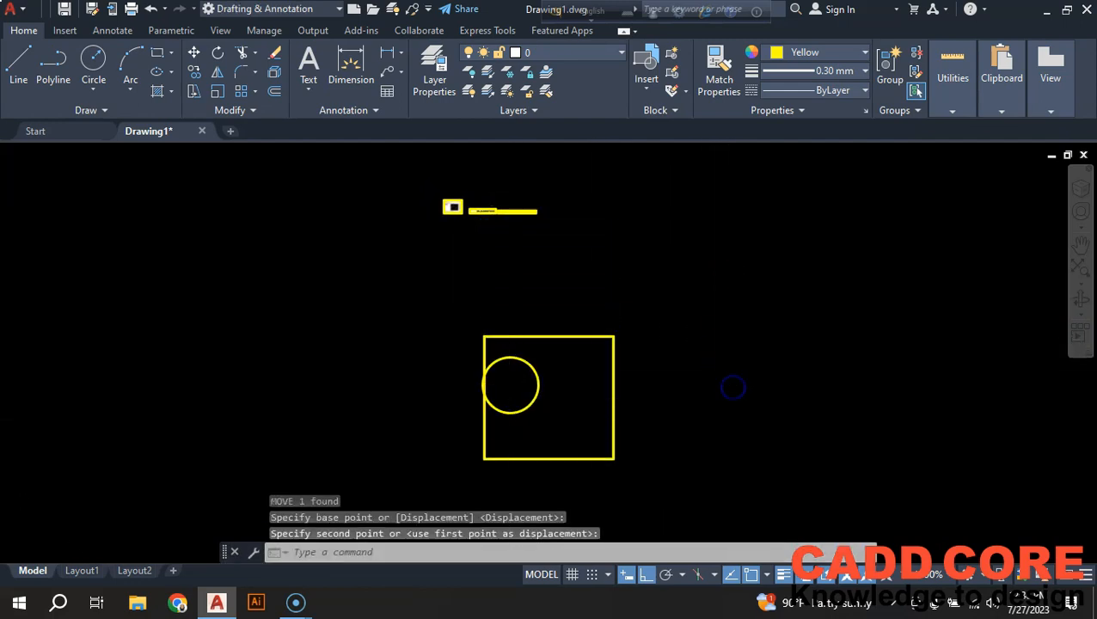
Step: Modify the Annotative dimension style to a 5" text height and ISO standard text alignment
scroll(509, 381, "up", 2)
type("d")
key("Return")
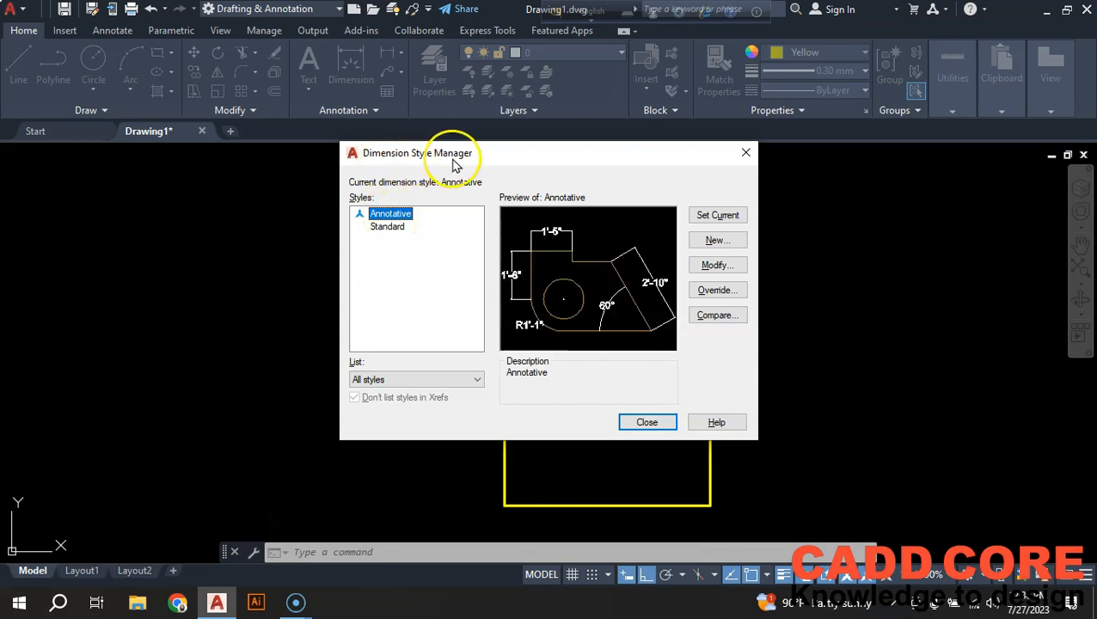
left_click(725, 267)
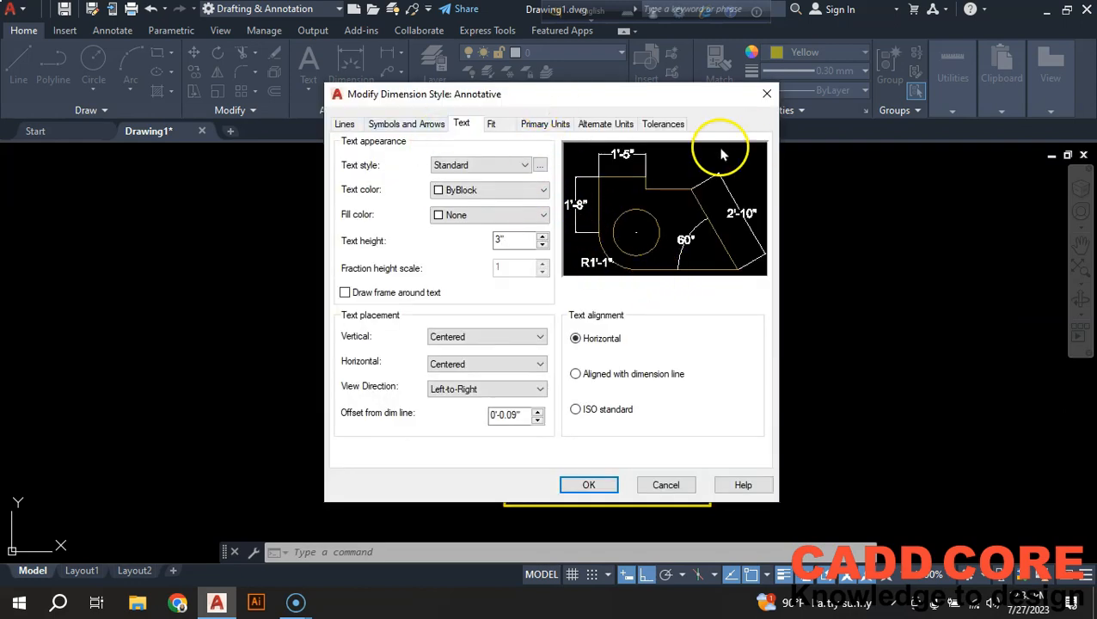
left_click(544, 129)
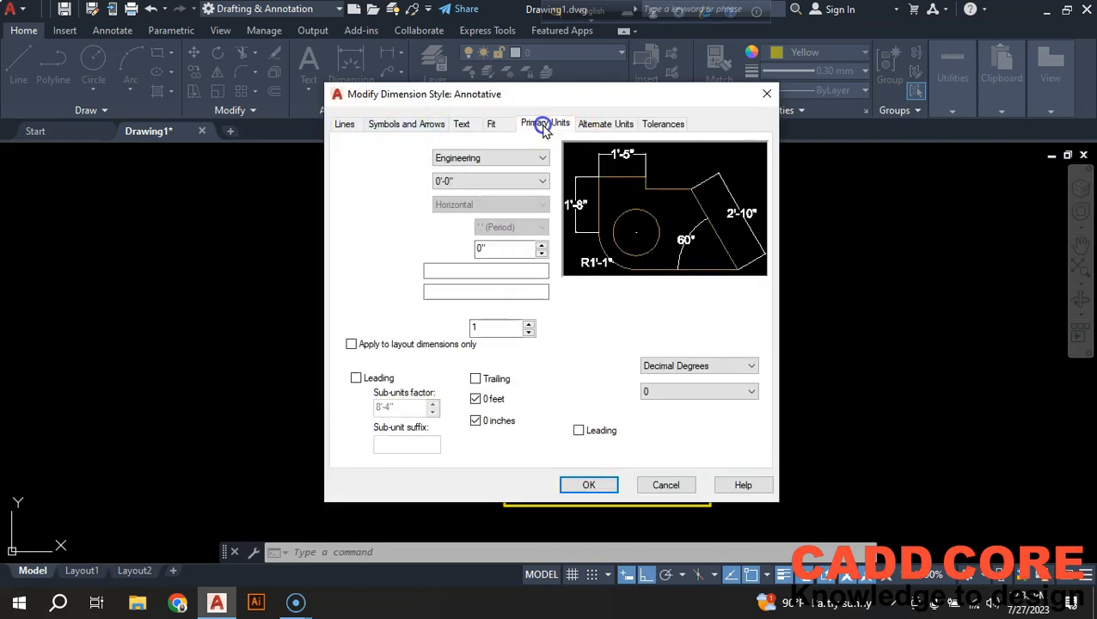
left_click(461, 125)
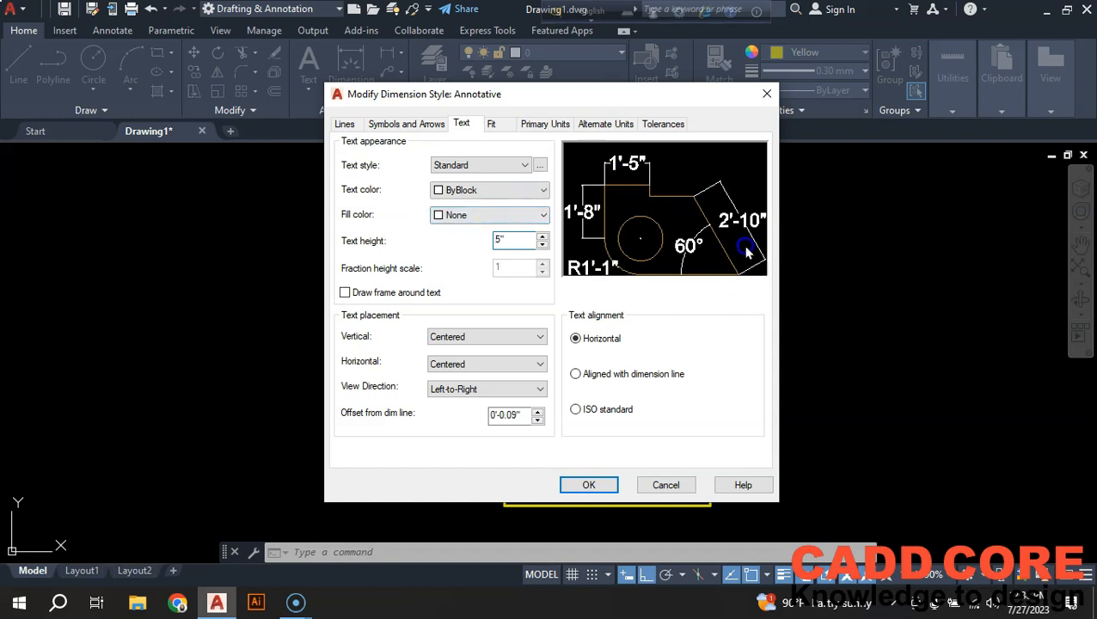
left_click(600, 409)
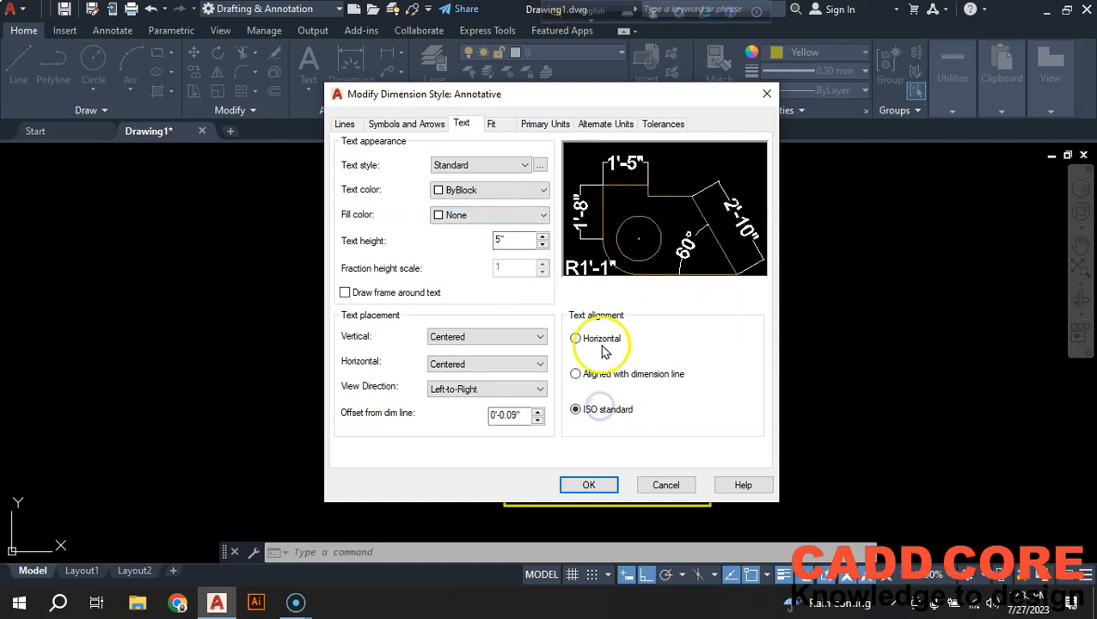
left_click(590, 485)
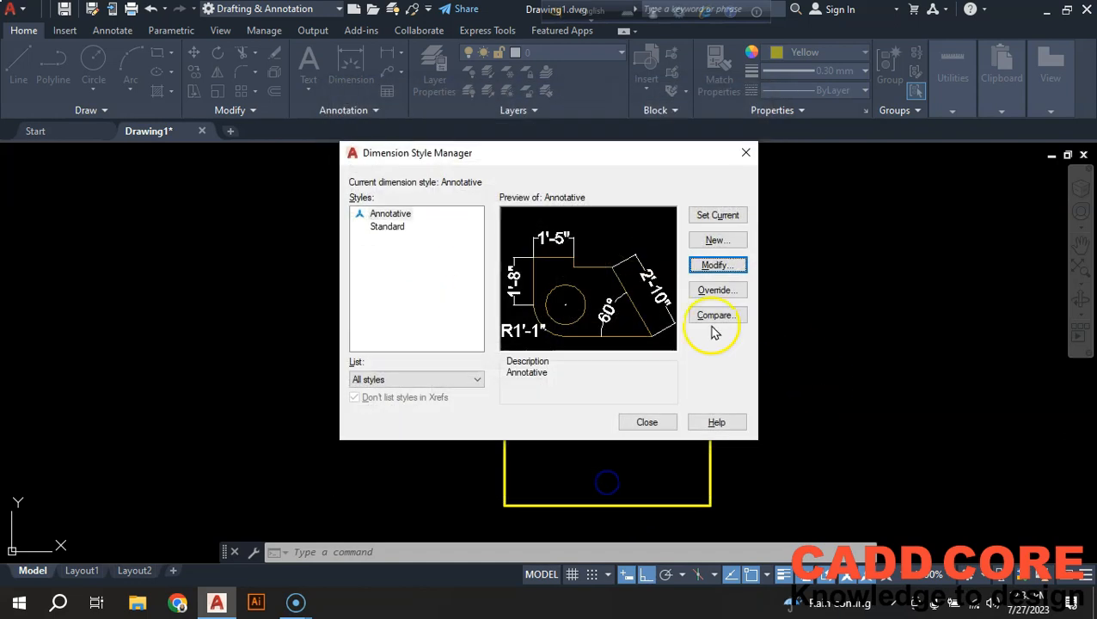
left_click(393, 215)
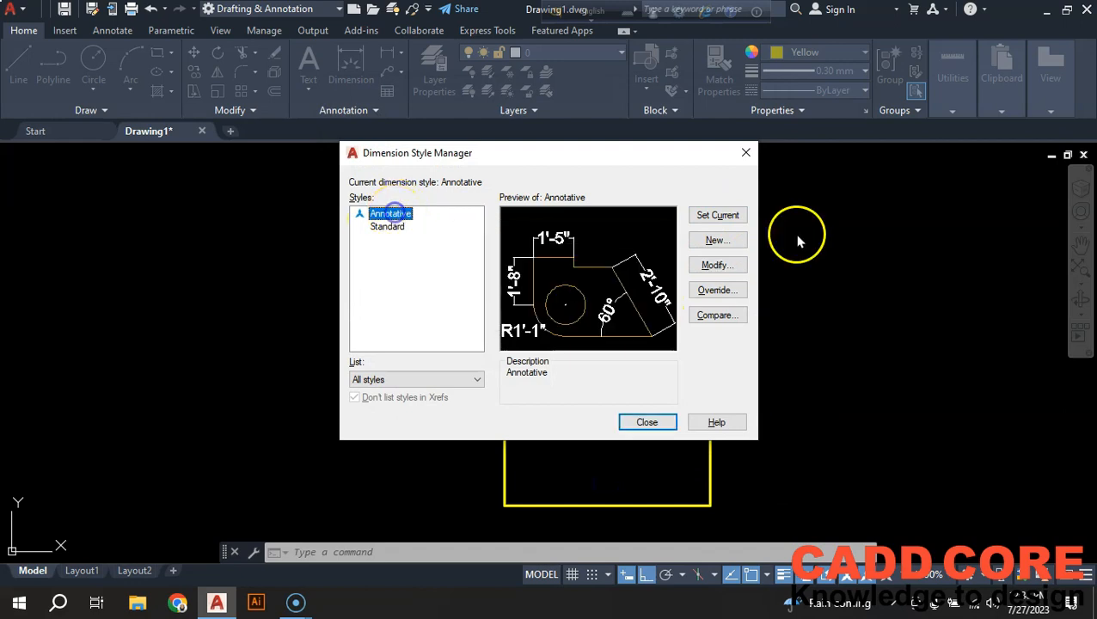
left_click(655, 422)
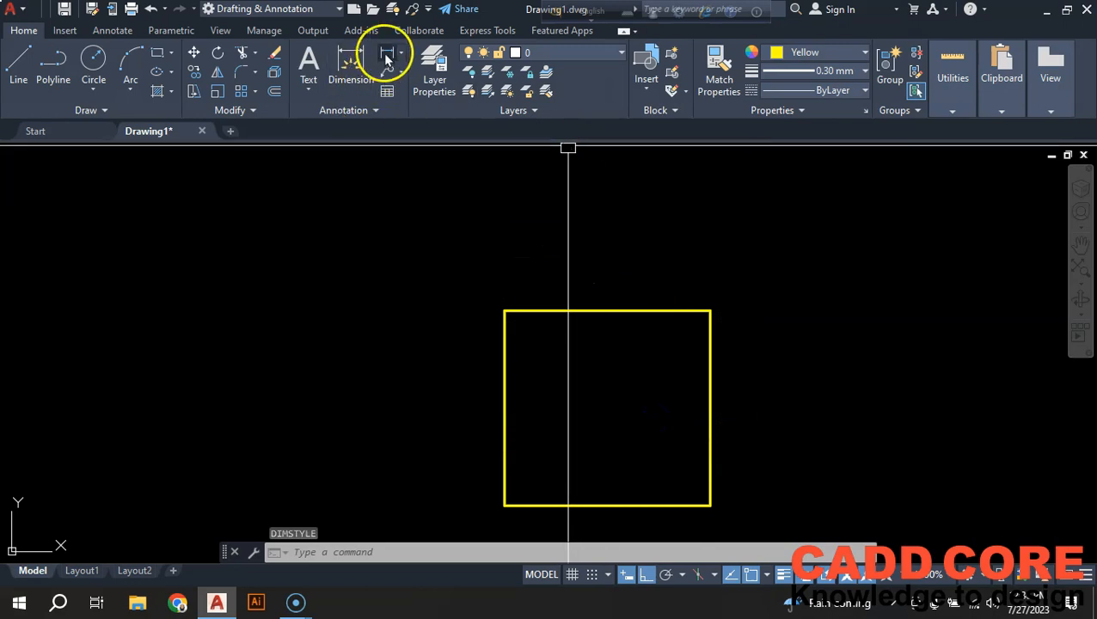
Step: Add a linear dimension just above the rectangle's top edge, accepting annotation scale 1:1
left_click(386, 56)
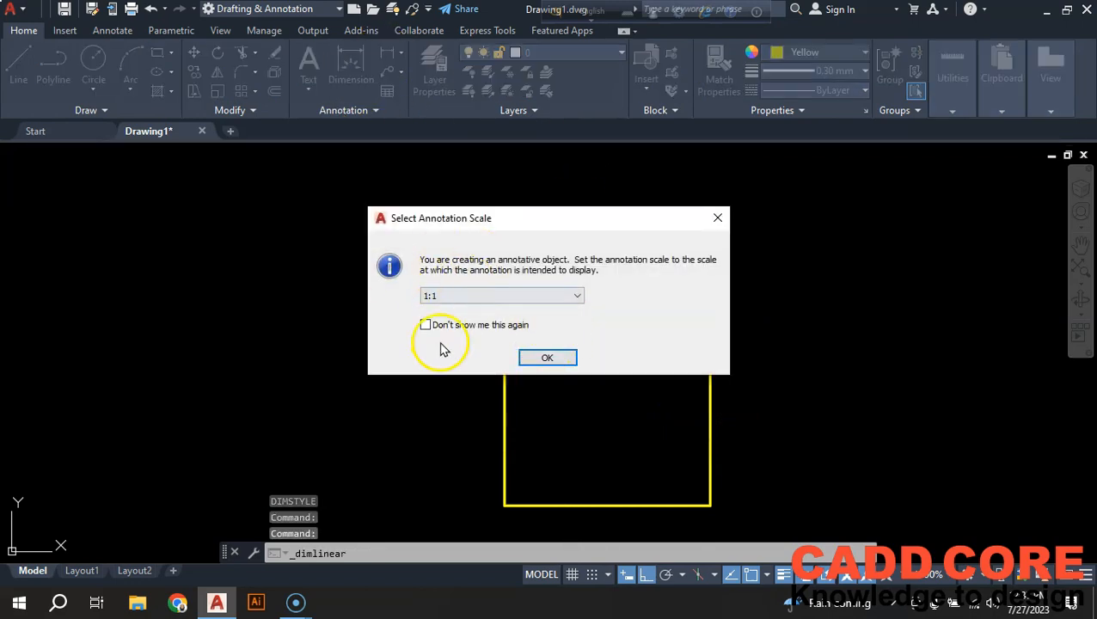
mouse_move(495, 226)
left_mouse_down()
mouse_move(579, 130)
mouse_move(544, 164)
left_mouse_up()
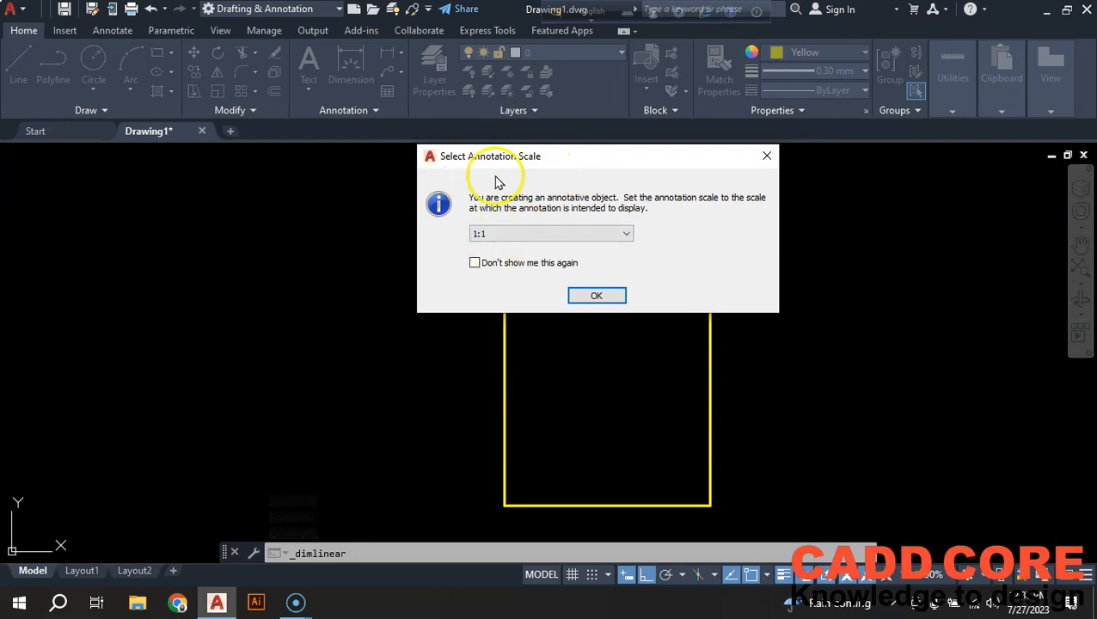
left_click(539, 233)
left_click(533, 234)
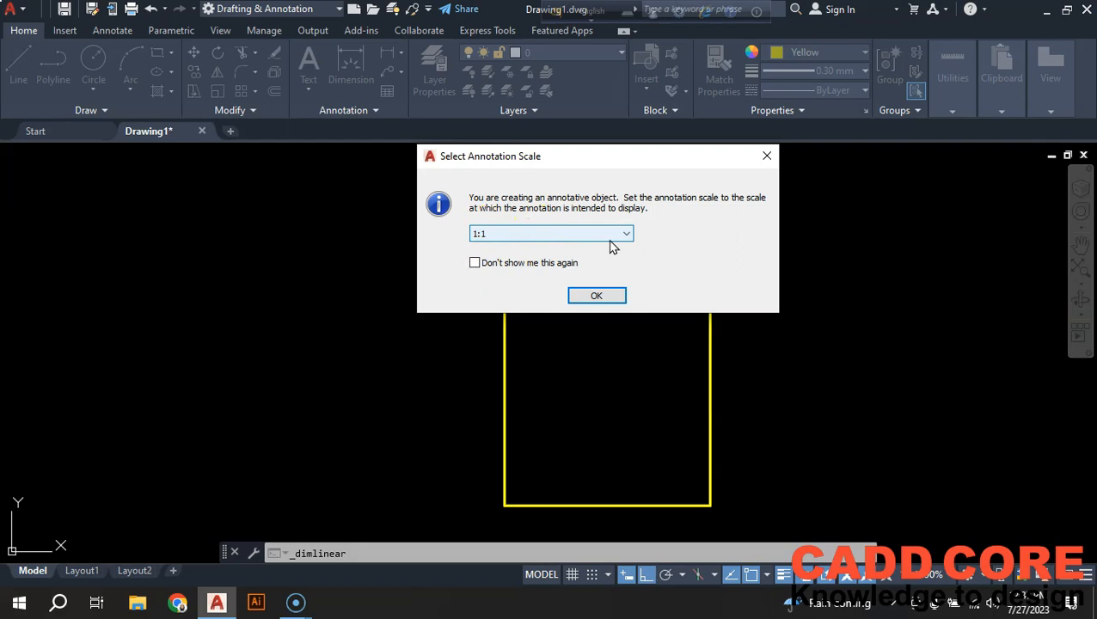
left_click(597, 296)
left_click(362, 64)
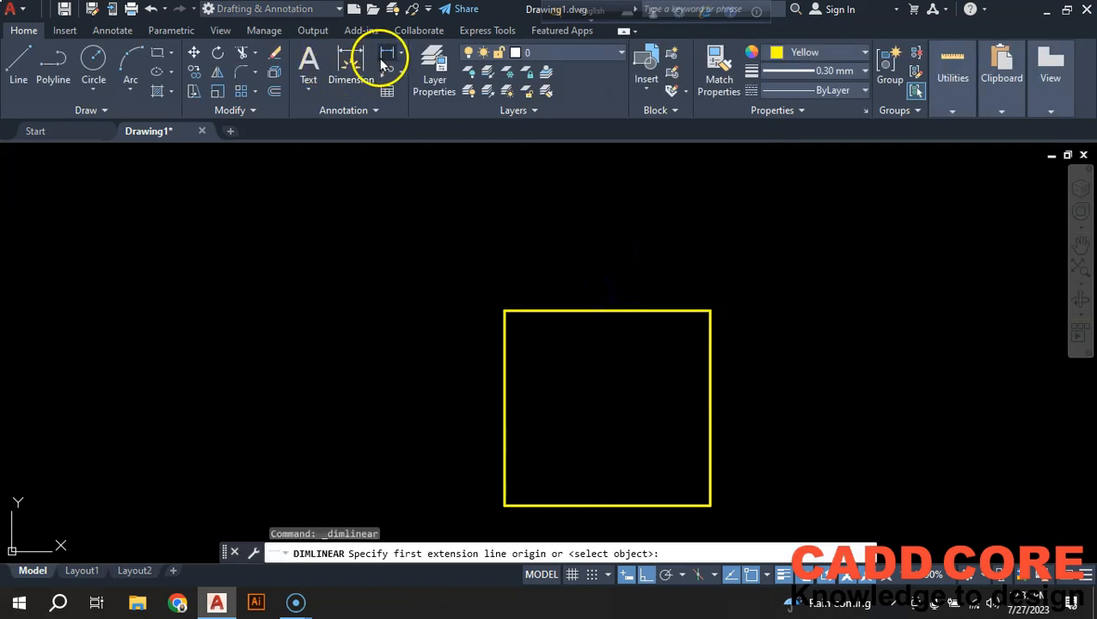
left_click(505, 311)
left_click(709, 311)
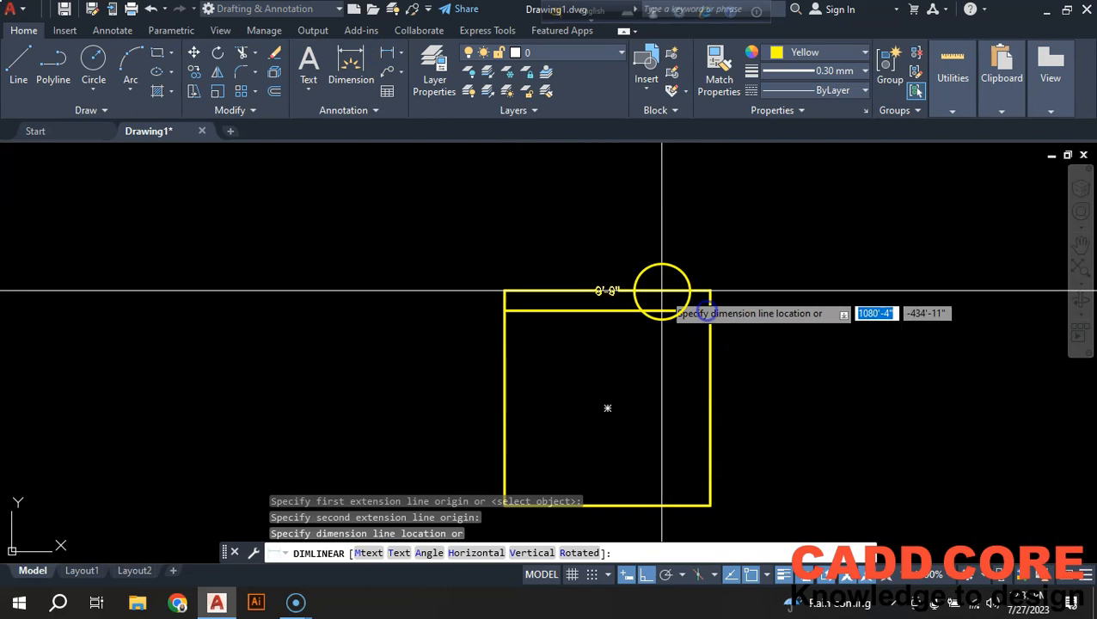
left_click(611, 292)
scroll(606, 293, "up", 6)
scroll(599, 266, "down", 8)
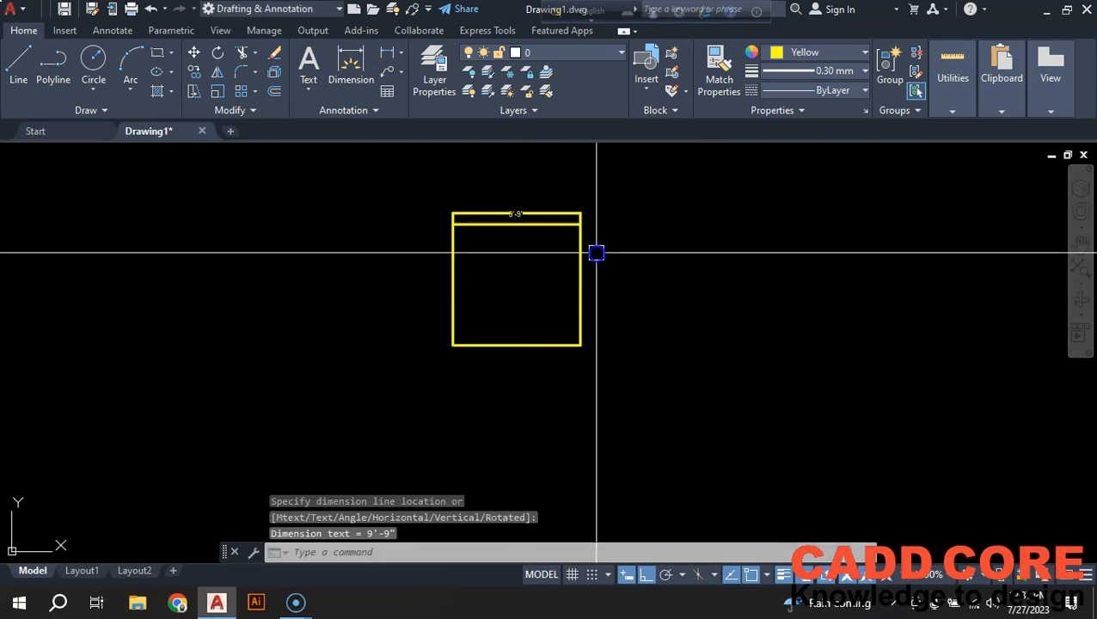
Step: Add a vertical linear dimension just outside the rectangle's right edge
scroll(597, 253, "up", 4)
key("Return")
left_click(553, 182)
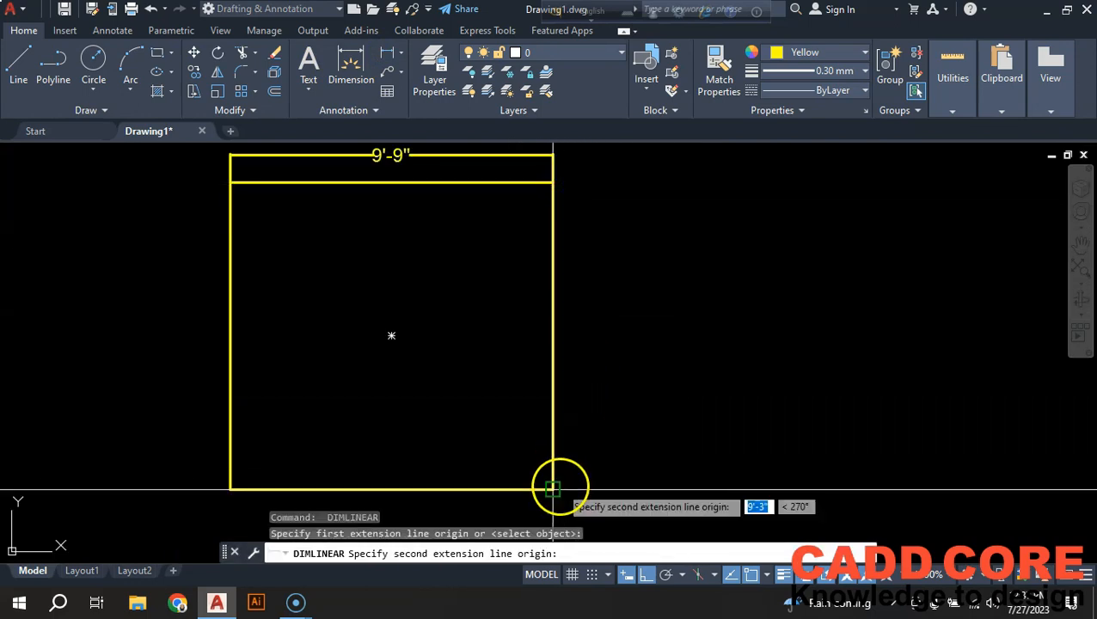
left_click(553, 489)
left_click(581, 421)
Step: Change the color of both rectangle dimensions from yellow to white
middle_click_drag(462, 159, 618, 277)
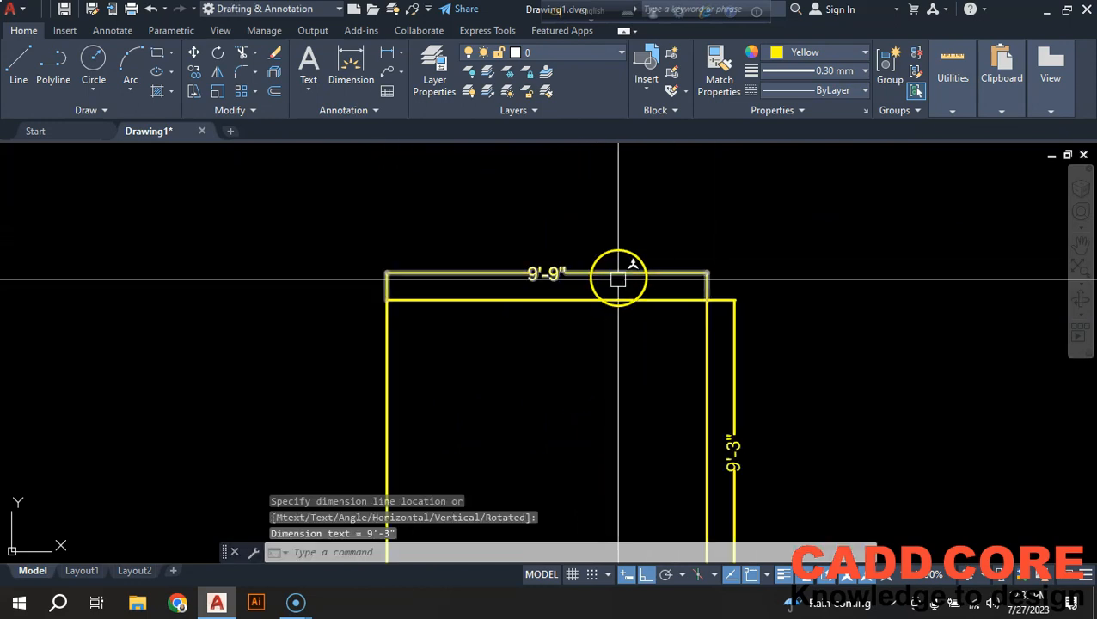
left_click(605, 272)
left_click(740, 320)
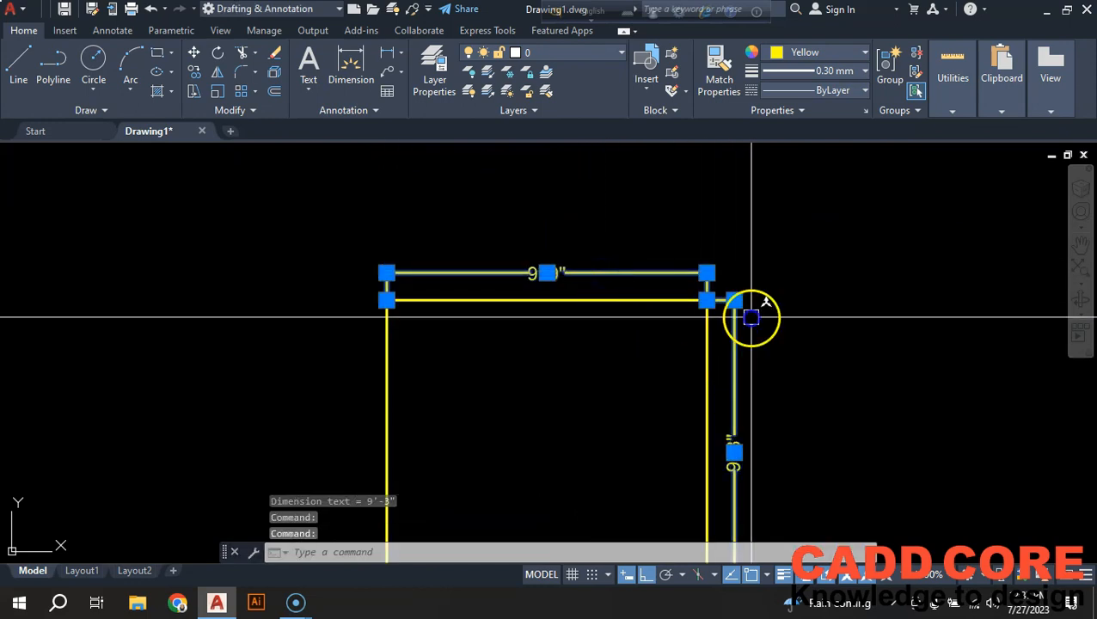
left_click(796, 55)
left_click(832, 71)
scroll(619, 193, "down", 2)
key("Escape")
scroll(614, 360, "up", 2)
scroll(624, 286, "down", 8)
scroll(591, 253, "up", 6)
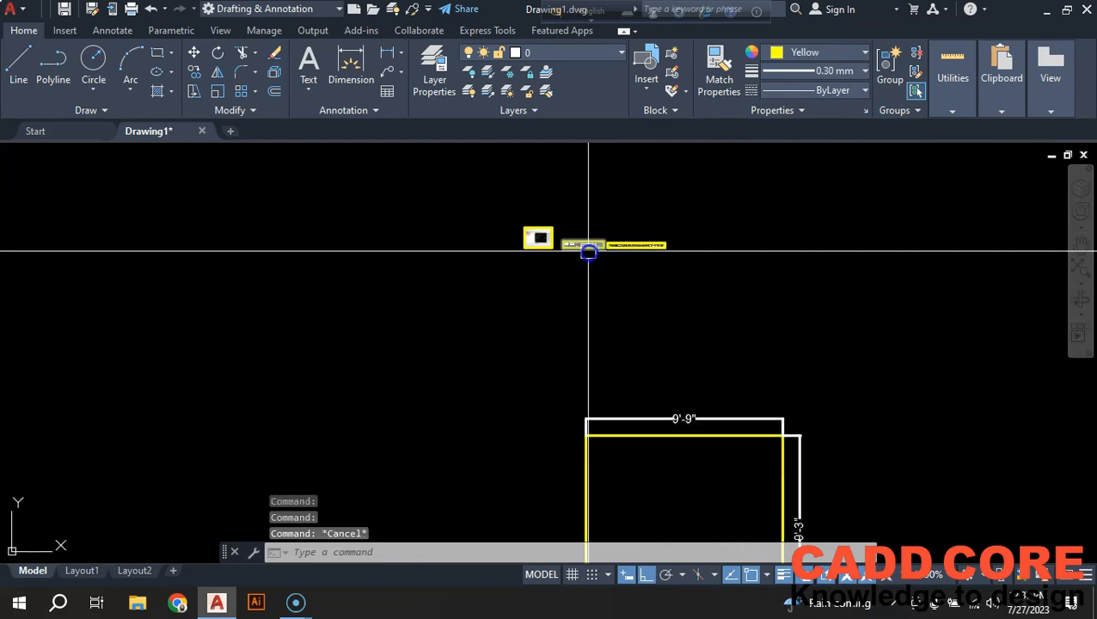
scroll(591, 253, "up", 4)
scroll(543, 228, "down", 5)
scroll(556, 269, "up", 5)
scroll(551, 315, "down", 3)
Step: Create the multiline text "RECTENGLE" just below the rectangle's bottom edge
type("t")
key("Return")
scroll(524, 348, "up", 2)
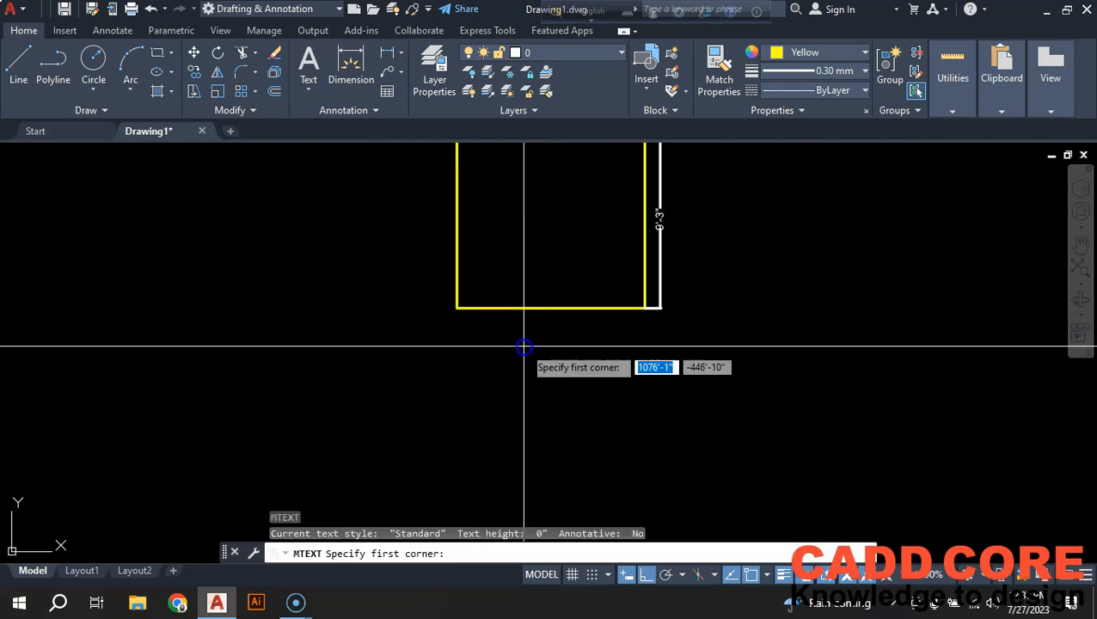
scroll(524, 348, "up", 2)
left_click(459, 306)
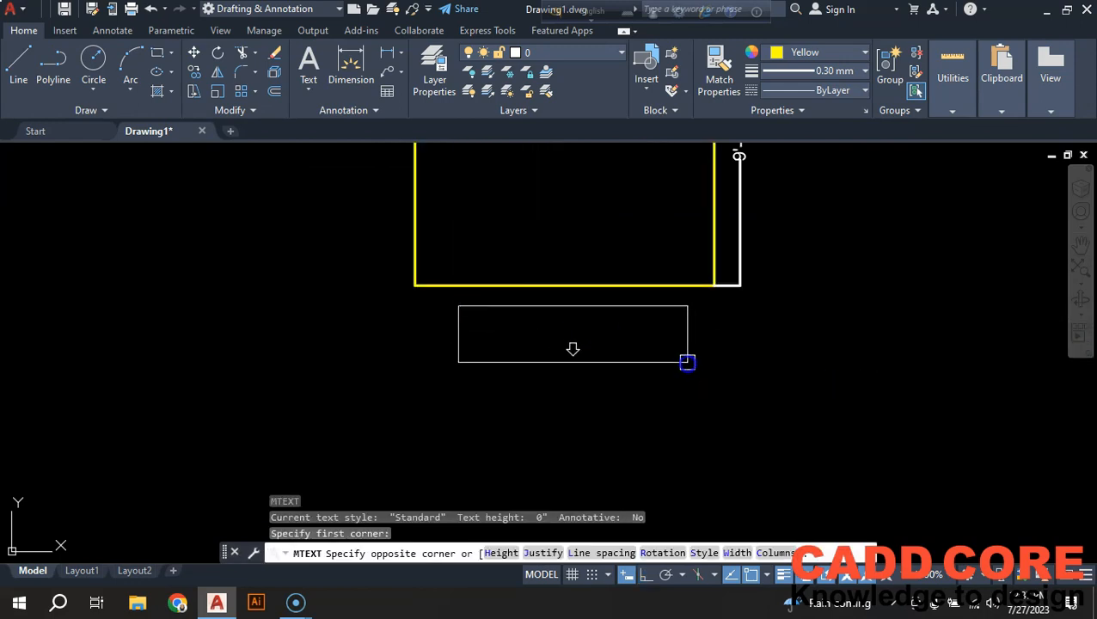
left_click(687, 362)
scroll(532, 305, "up", 2)
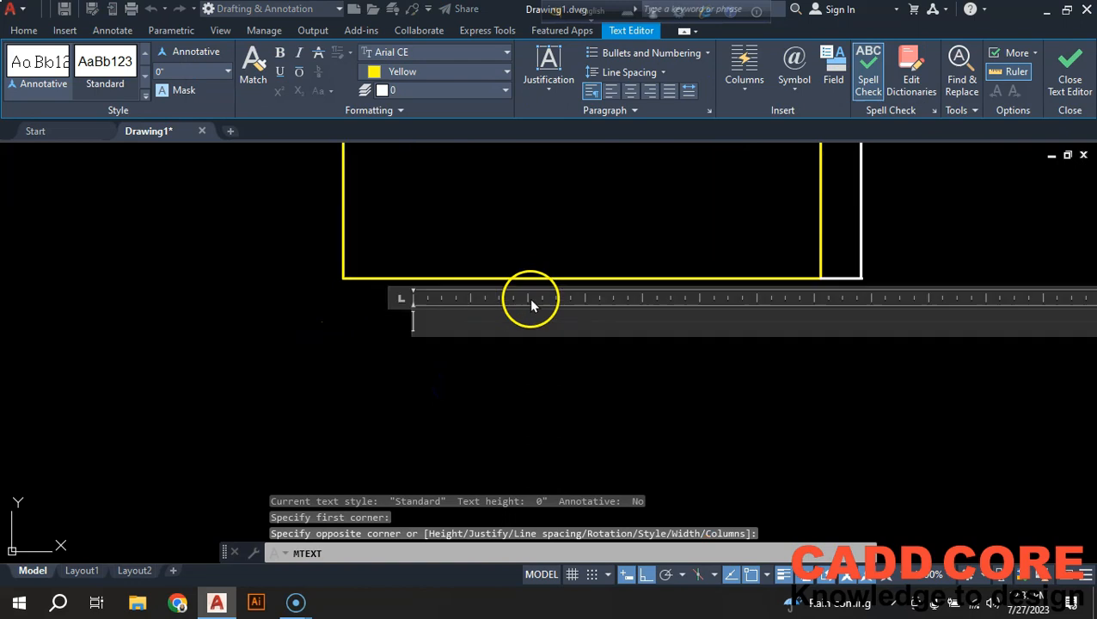
scroll(473, 269, "up", 2)
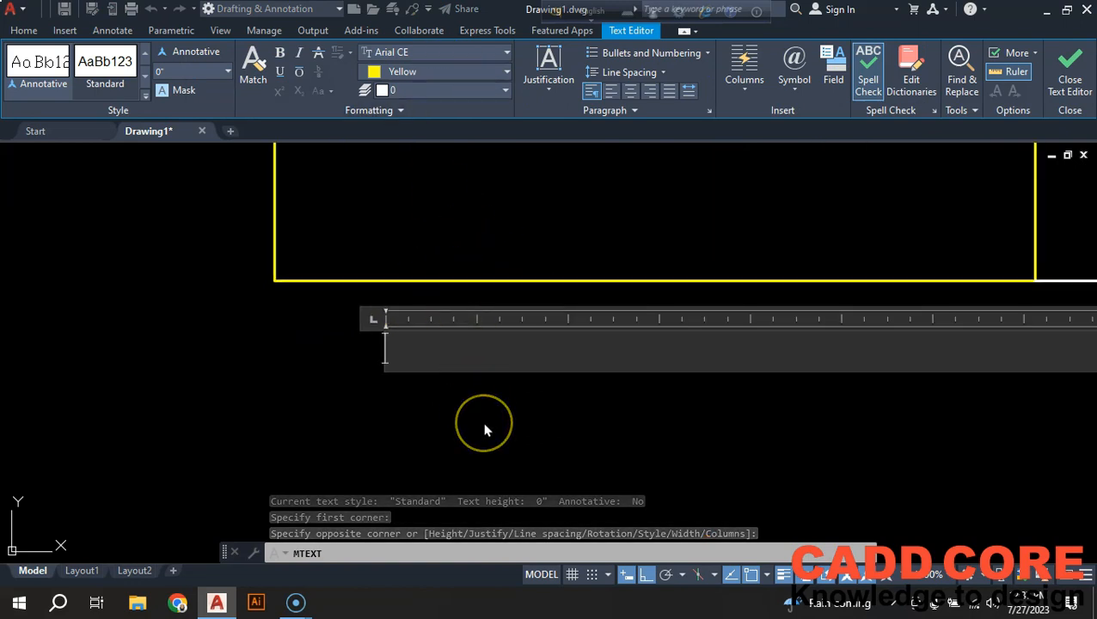
type("RECTENGLE")
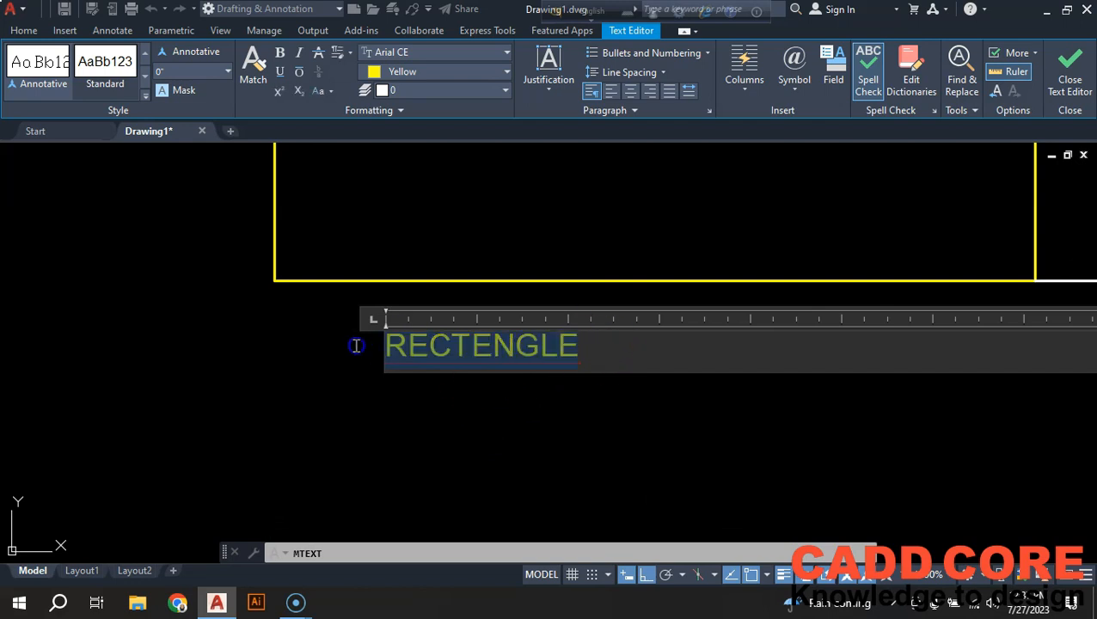
key("Return")
scroll(401, 264, "down", 12)
left_click(455, 347)
Step: Change the color of the "RECTENGLE" text below the rectangle to white
scroll(348, 249, "up", 5)
scroll(613, 391, "up", 5)
scroll(578, 196, "up", 4)
scroll(528, 326, "down", 6)
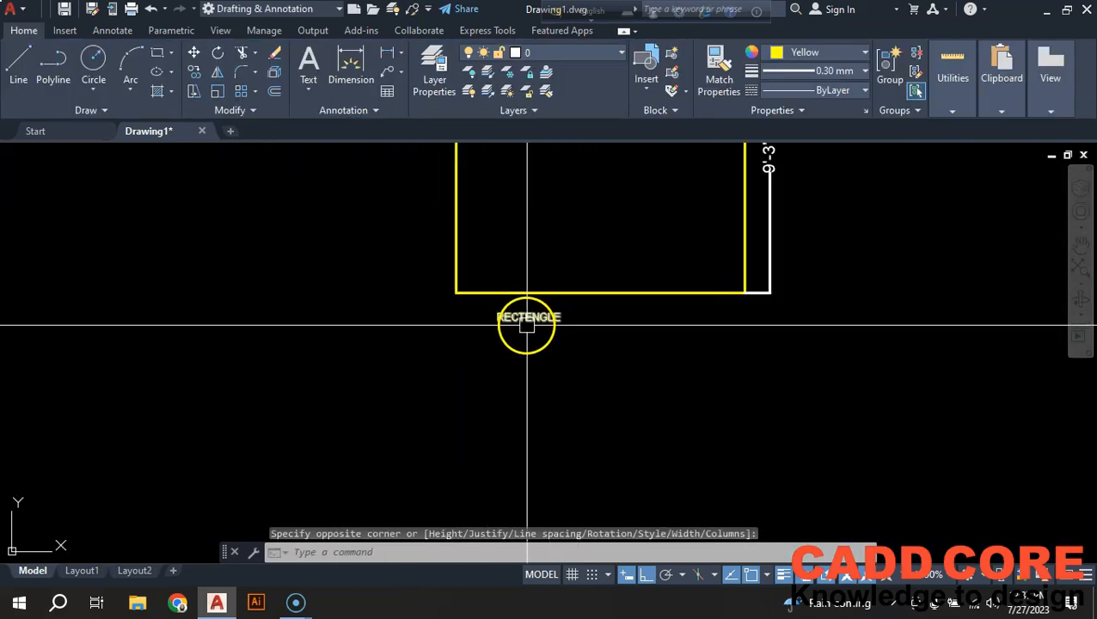
scroll(543, 286, "up", 4)
left_click(519, 381)
left_click(814, 53)
left_click(812, 74)
key("Escape")
scroll(544, 366, "down", 10)
scroll(583, 308, "up", 2)
scroll(482, 254, "up", 9)
middle_click_drag(724, 353, 376, 357)
scroll(516, 202, "down", 12)
scroll(525, 343, "up", 10)
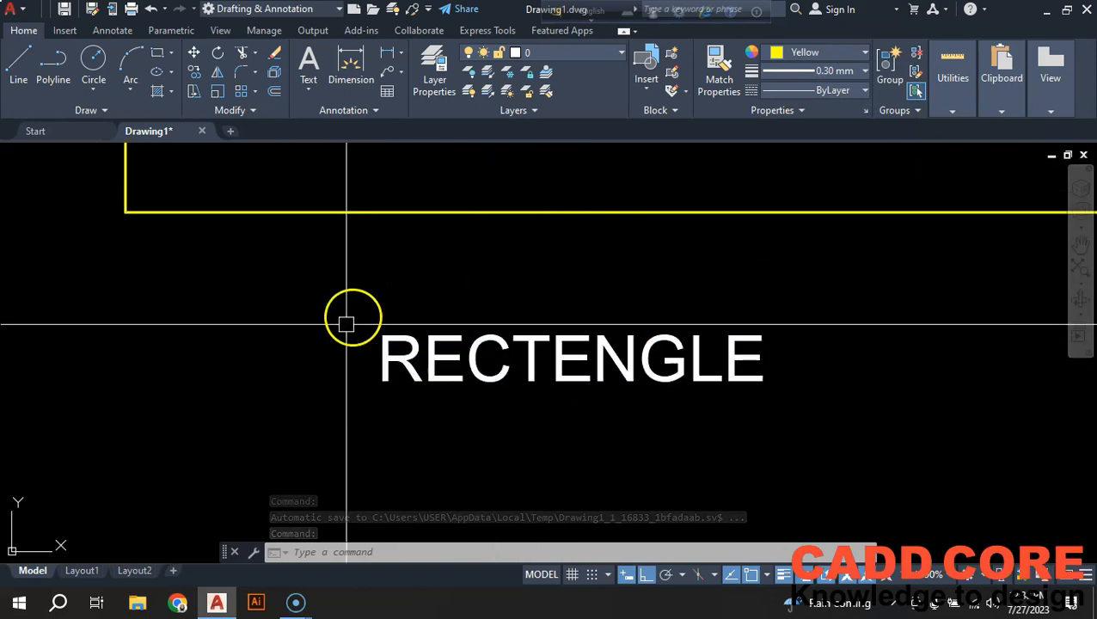
Step: Apply the Annotative text style to the "RECTENGLE" text below the rectangle and enable its annotative property
double_click(572, 363)
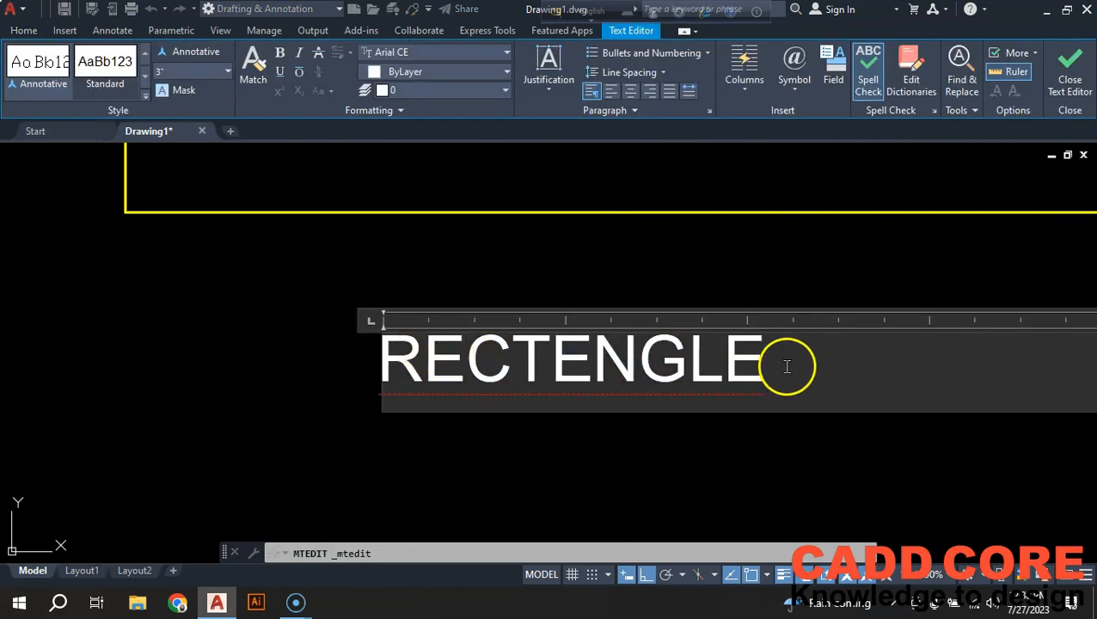
left_click_drag(786, 366, 450, 361)
left_click(37, 84)
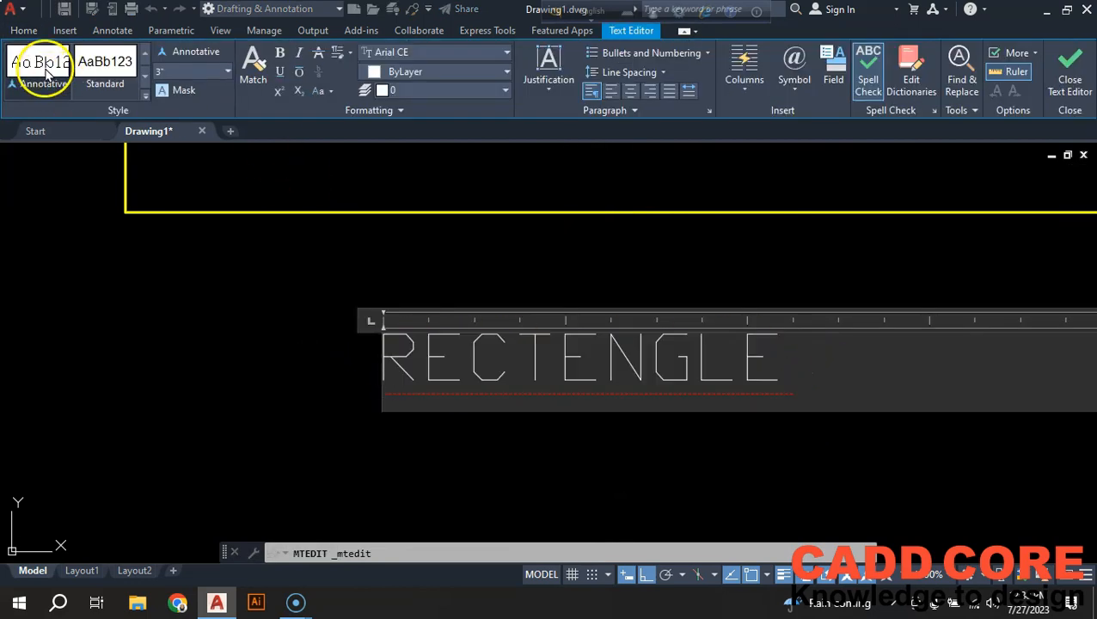
left_click(45, 70)
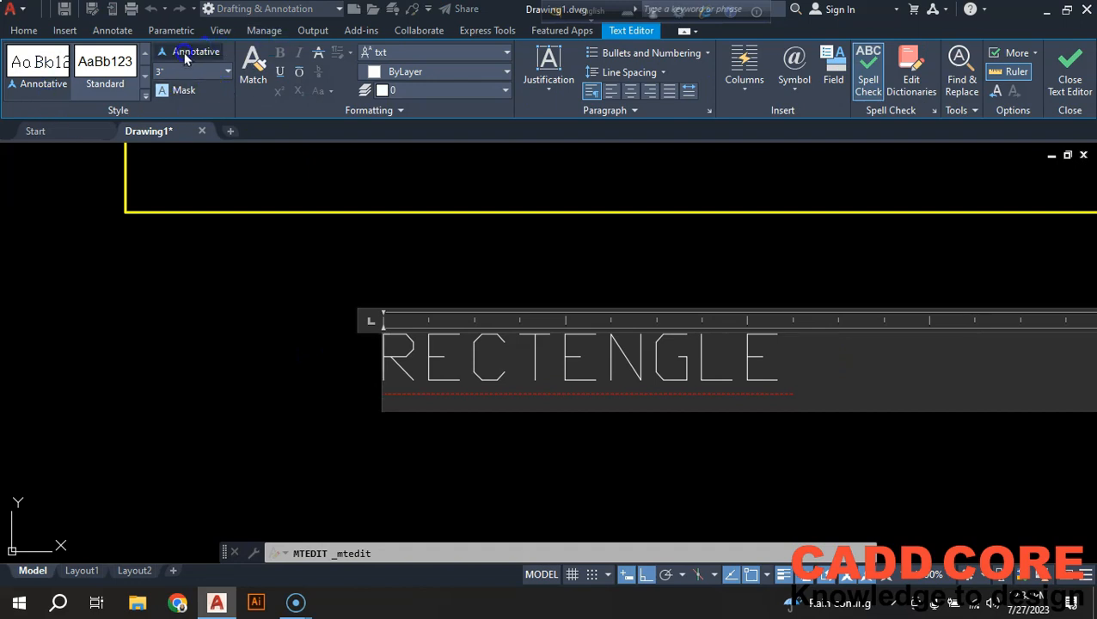
left_click_drag(794, 396, 244, 344)
left_click(37, 77)
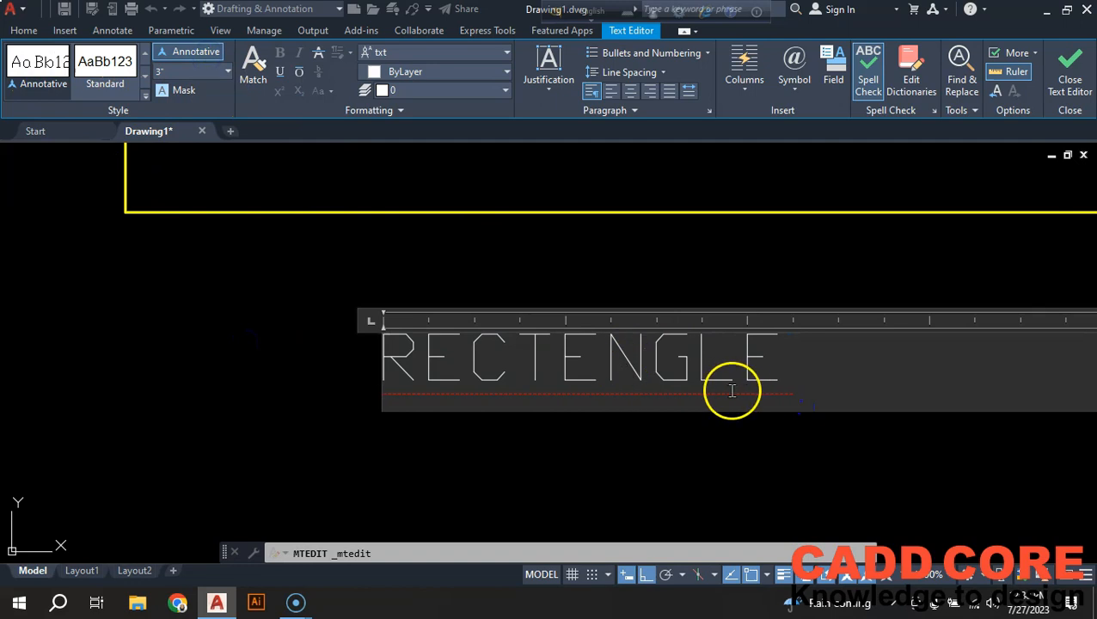
Step: Change the font of the whole "RECTENGLE" text to Arial CE and finish editing it
left_click_drag(799, 375, 352, 370)
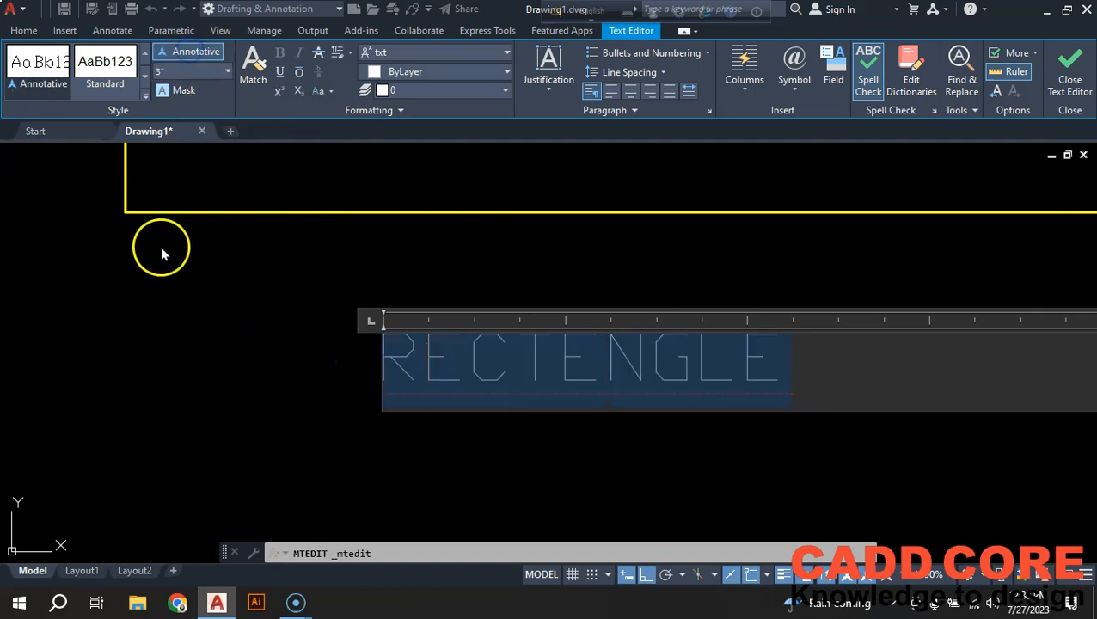
left_click(398, 55)
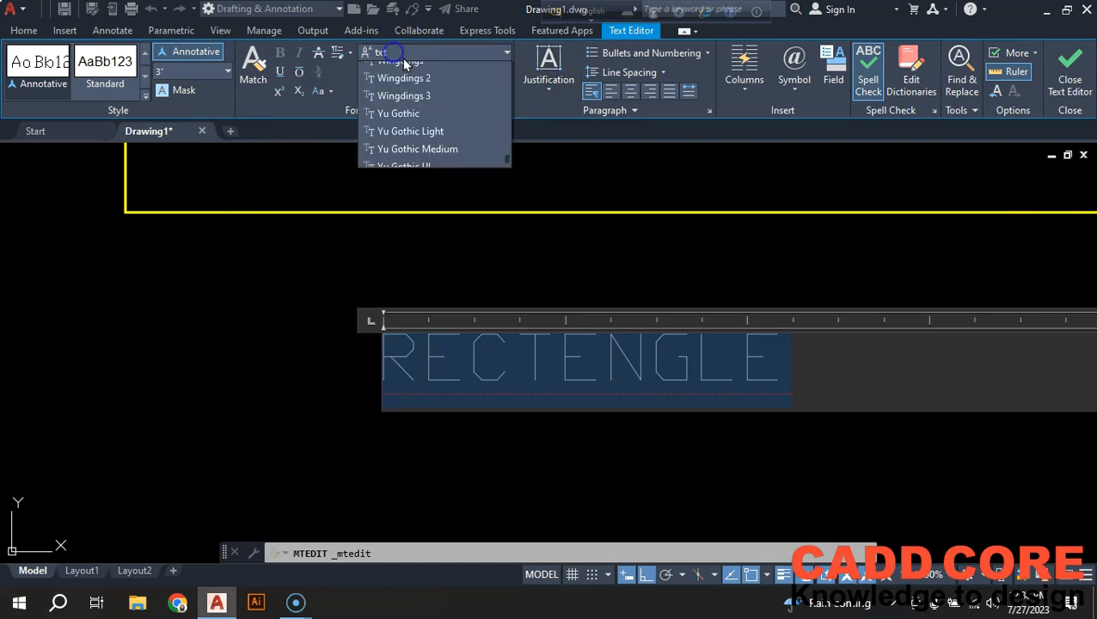
key("a")
scroll(434, 179, "down", 2)
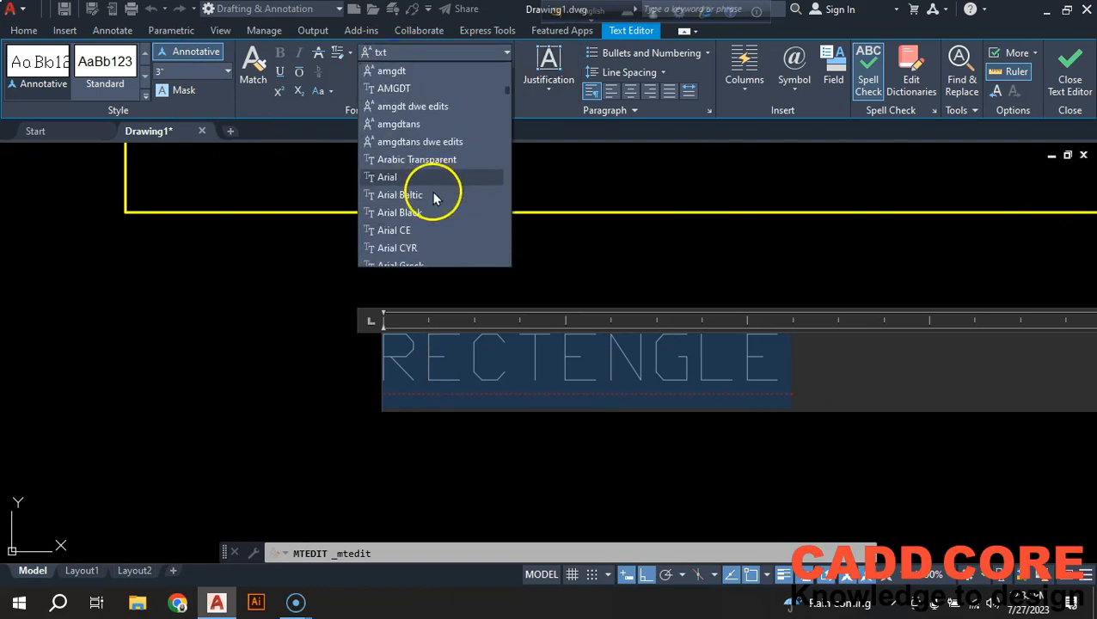
left_click(416, 228)
left_click(1069, 77)
Step: Start a hatch for the rectangle and set its pattern scale to 20
scroll(571, 362, "down", 10)
scroll(560, 345, "up", 2)
middle_click_drag(656, 417, 563, 480)
scroll(574, 436, "down", 4)
scroll(563, 360, "up", 4)
middle_click_drag(566, 318, 550, 347)
type("h")
key("Return")
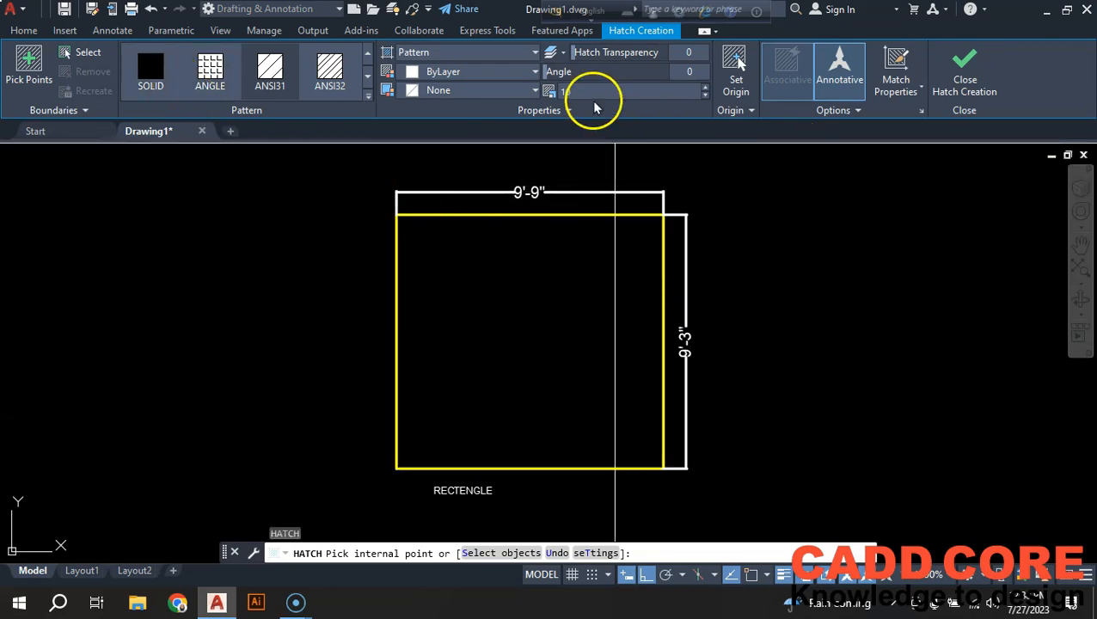
scroll(569, 297, "up", 2)
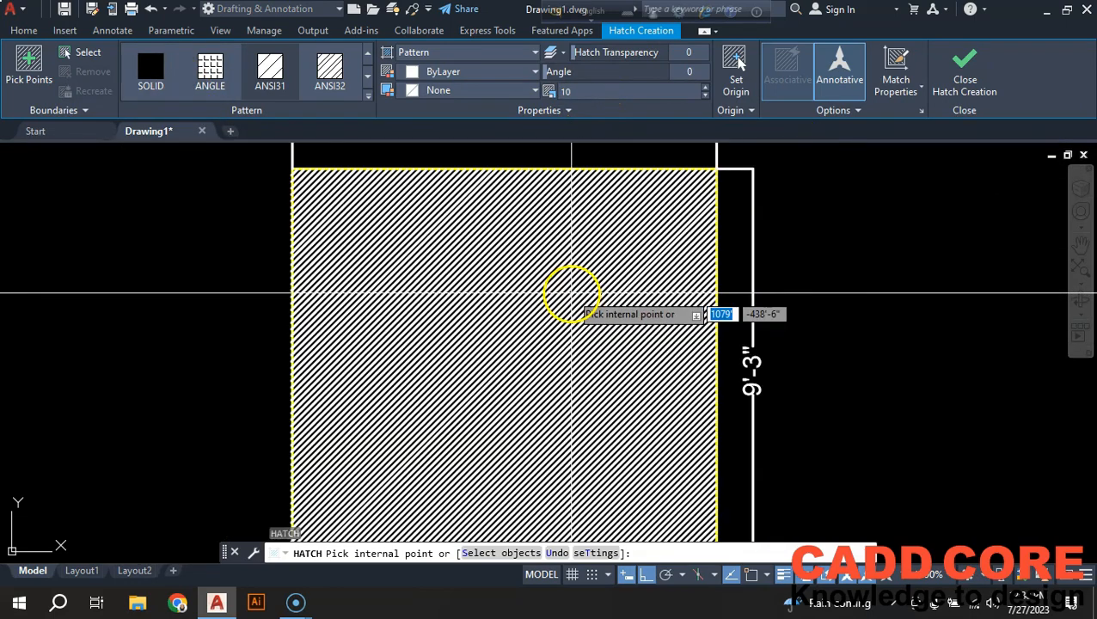
scroll(571, 294, "down", 2)
left_click(585, 92)
type("2")
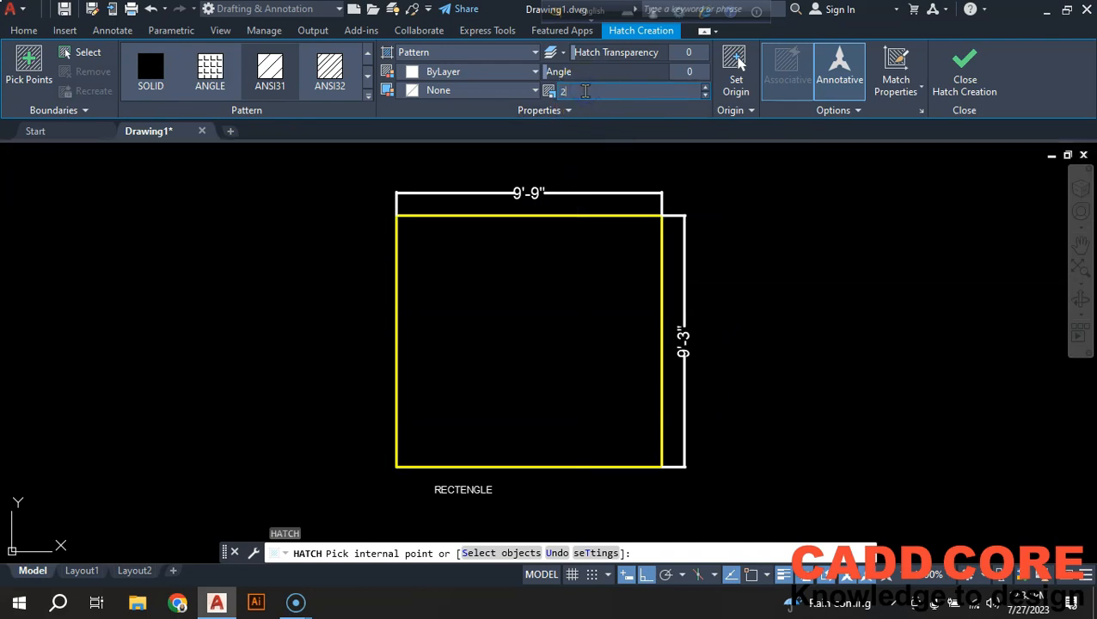
type("0")
right_click(586, 96)
left_click(574, 100)
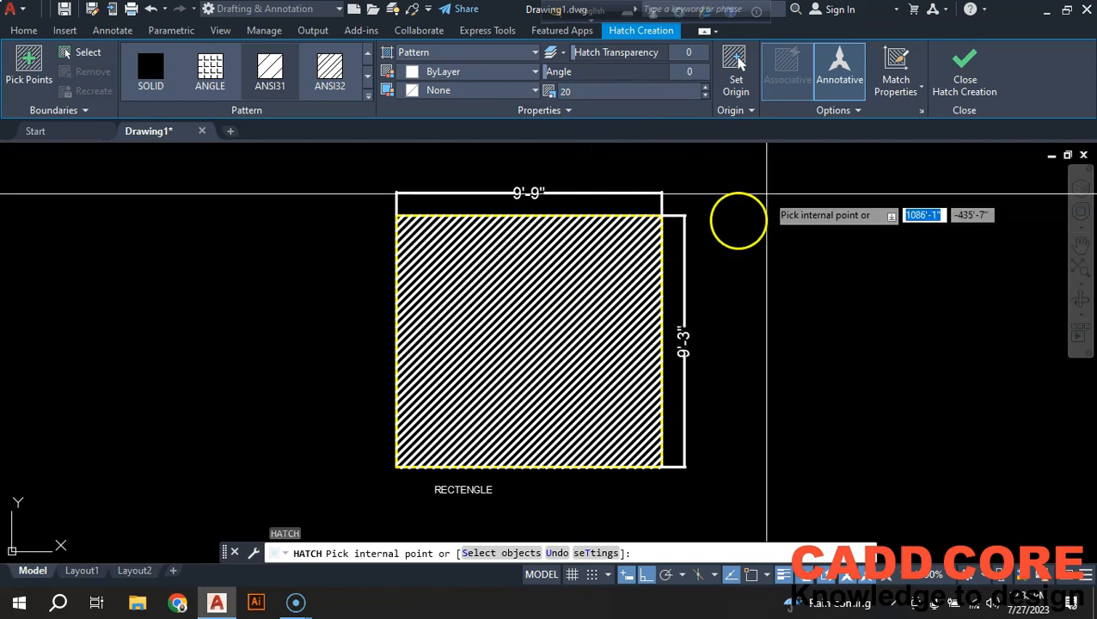
Step: Fill the rectangle's interior with the hatch, using the Annotative option
left_click(839, 86)
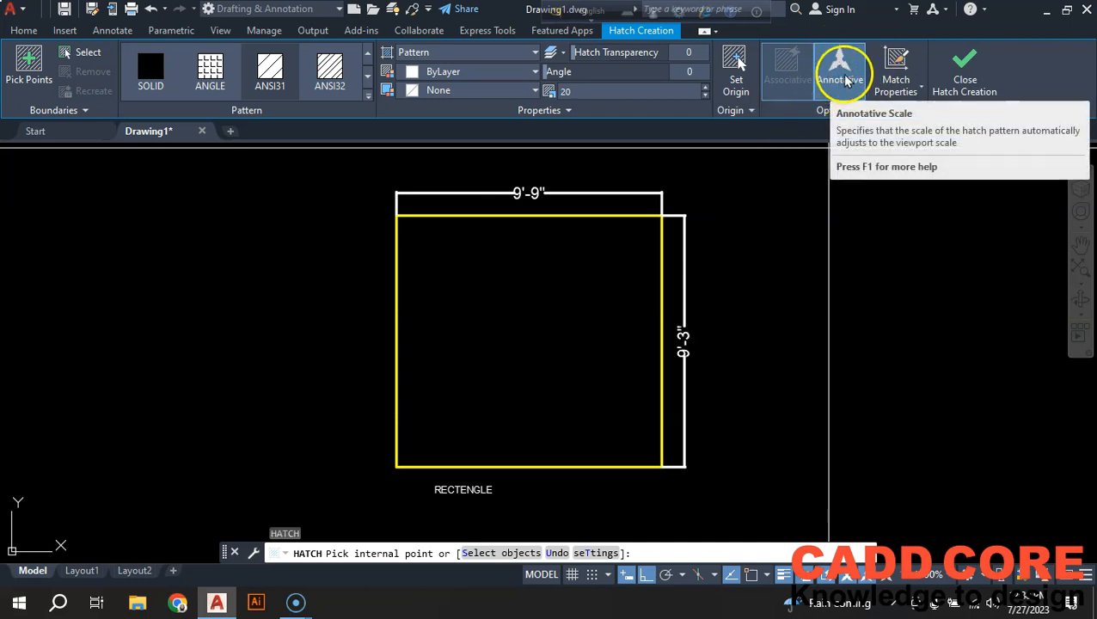
left_click(839, 73)
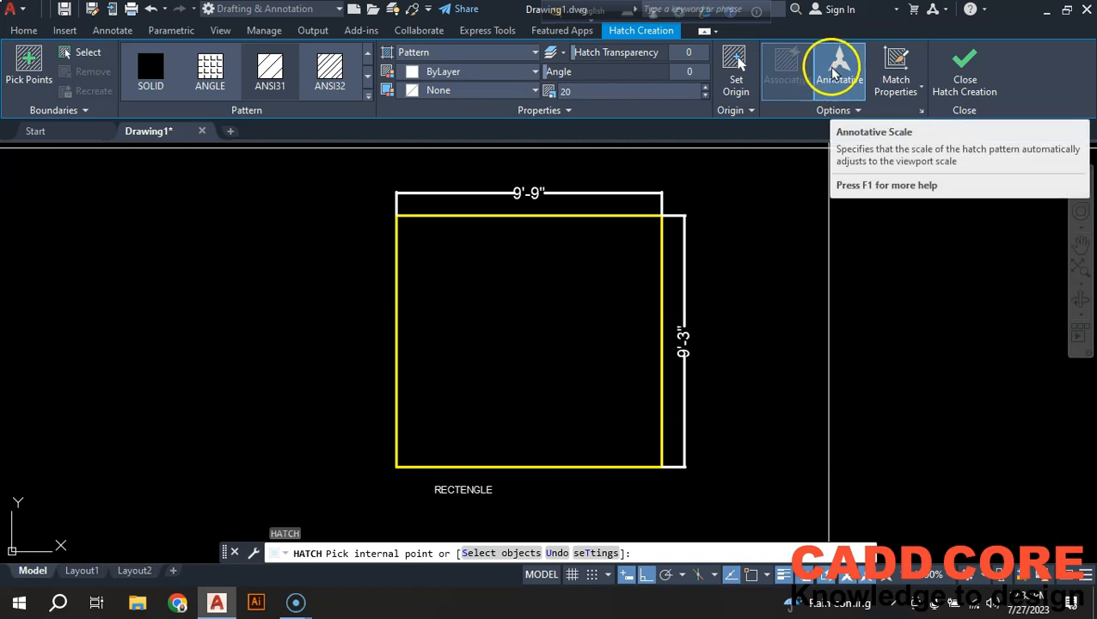
left_click(543, 329)
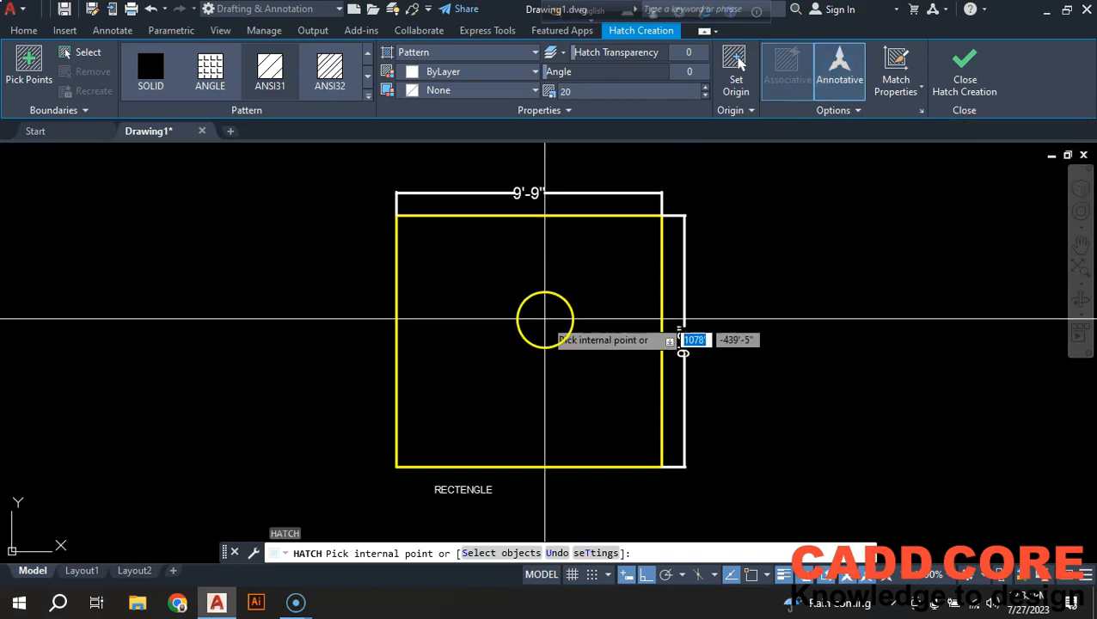
key("Return")
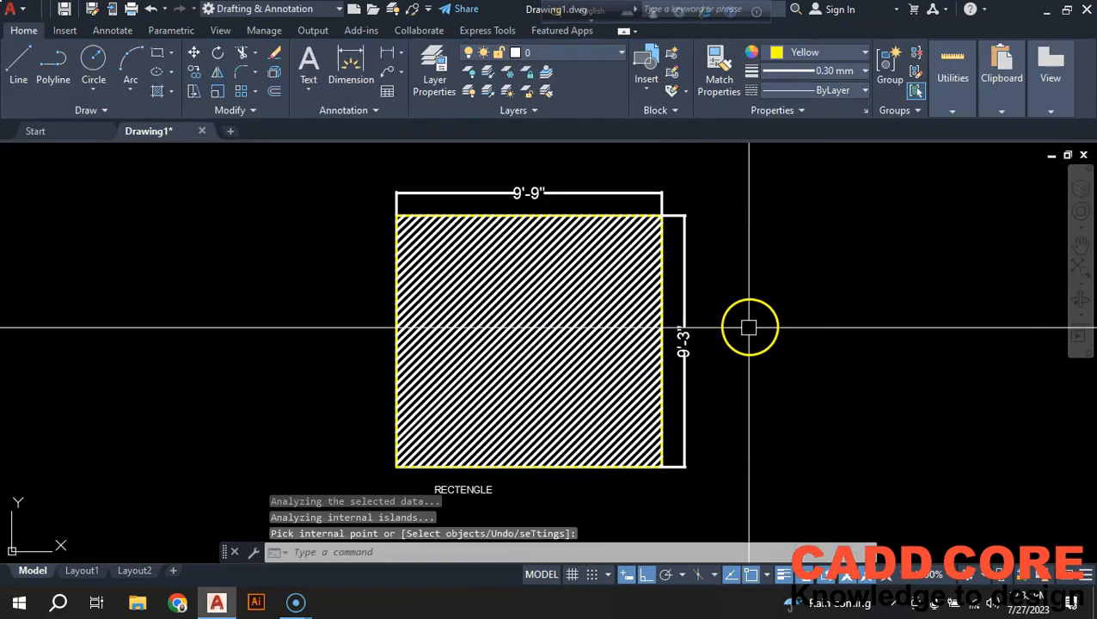
Step: Examine the hatched rectangle with its annotative dimensions and label, and review the available annotation scales
scroll(470, 212, "up", 2)
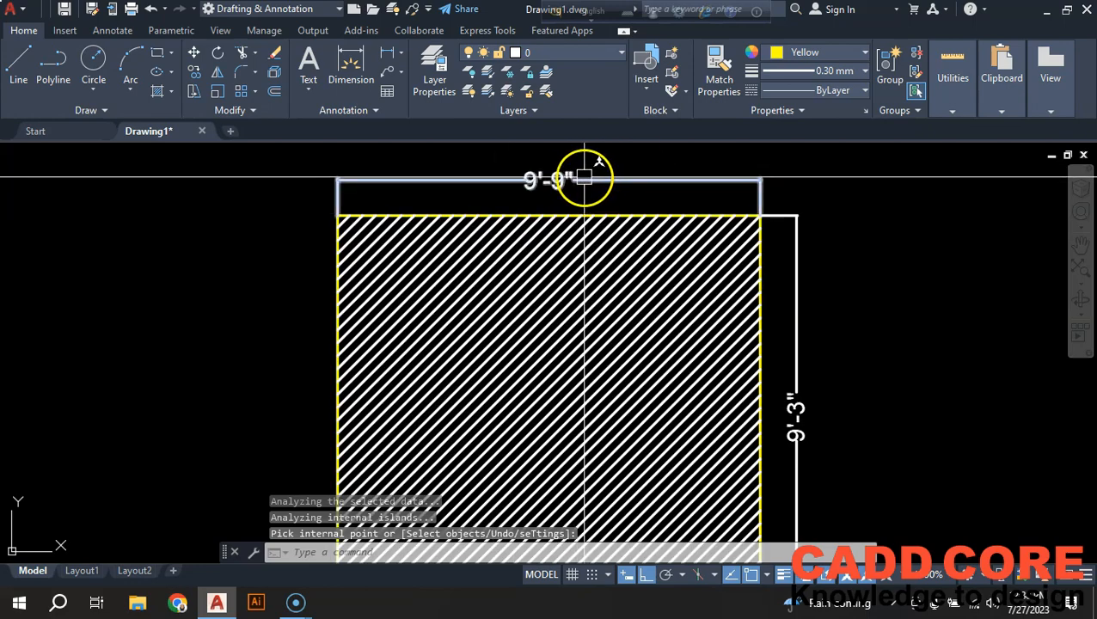
scroll(585, 176, "down", 3)
scroll(492, 477, "up", 3)
scroll(562, 479, "down", 2)
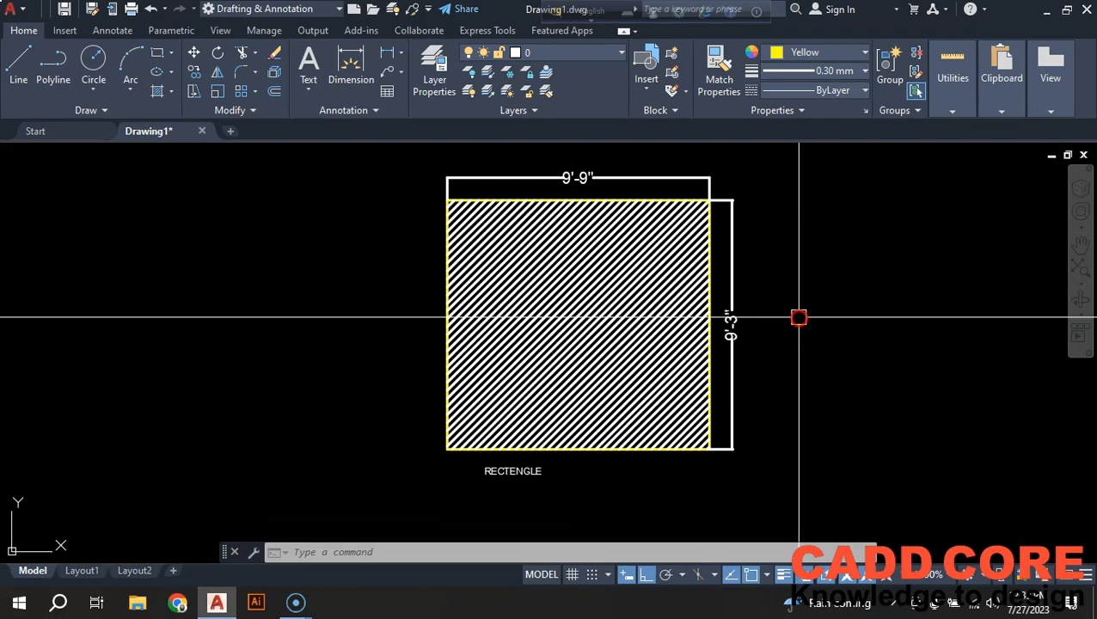
middle_click_drag(784, 325, 739, 345)
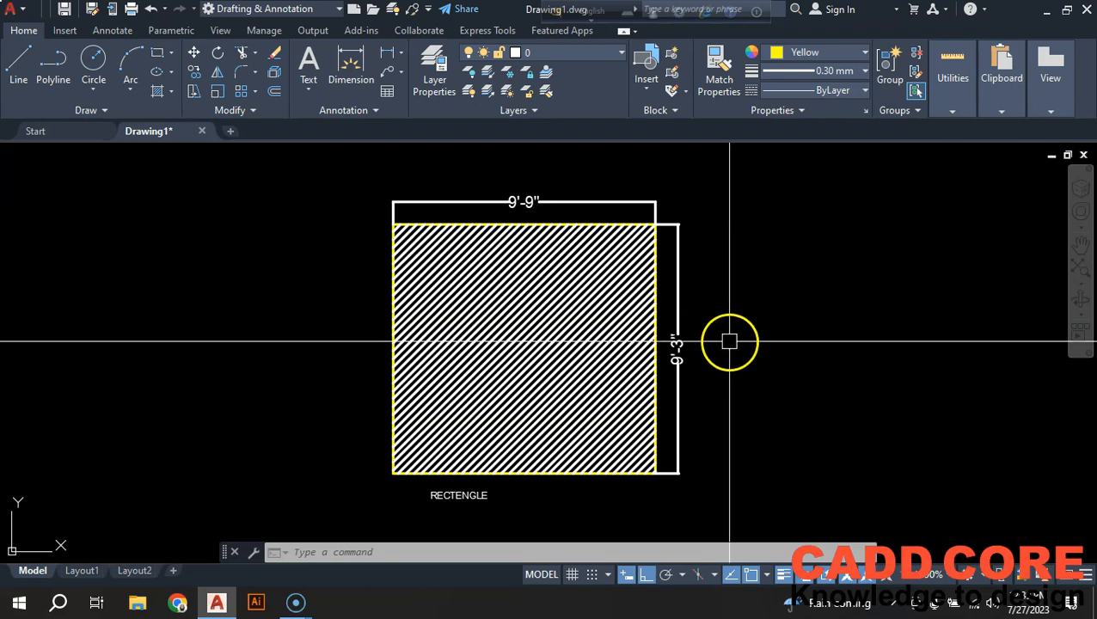
scroll(733, 340, "down", 2)
scroll(733, 339, "up", 2)
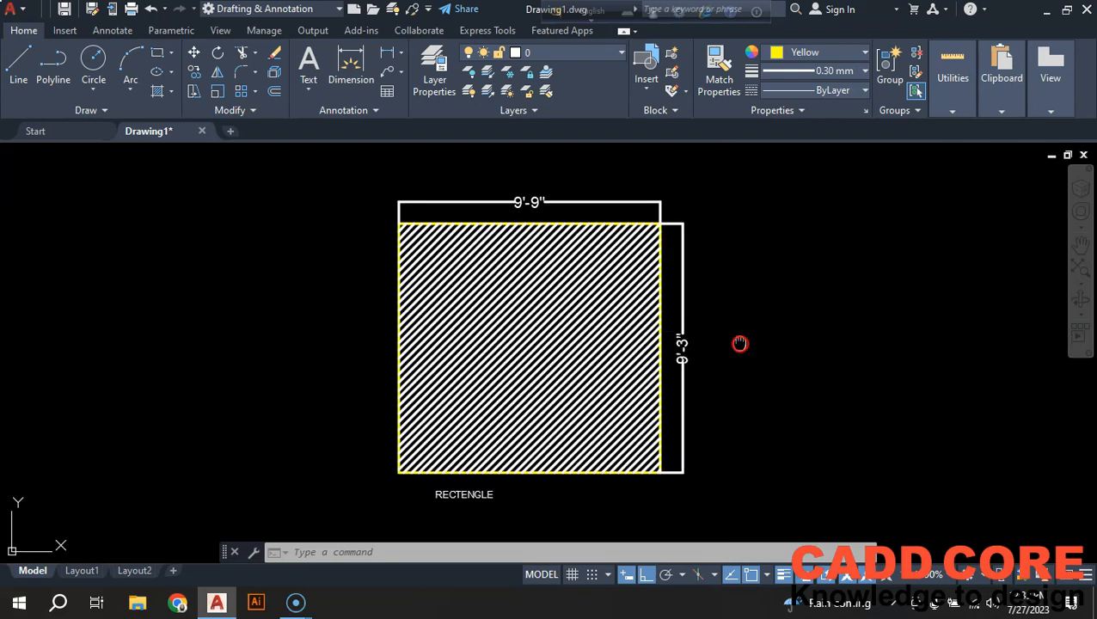
left_click(953, 584)
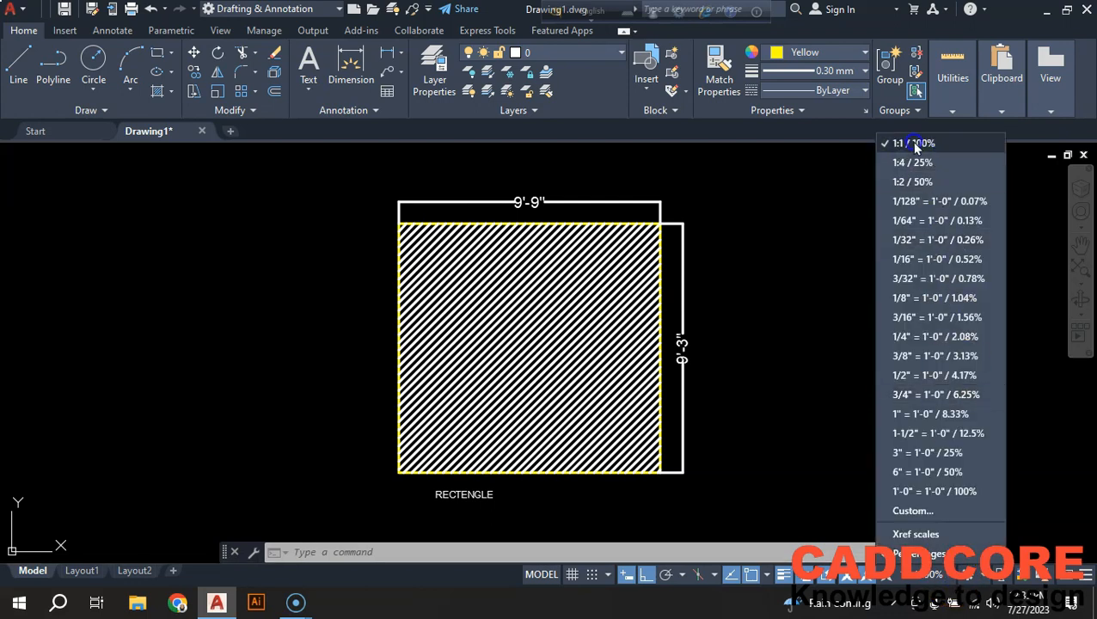
scroll(597, 183, "up", 2)
scroll(522, 190, "down", 4)
left_click(561, 248)
scroll(547, 262, "up", 2)
middle_click_drag(880, 274, 844, 300)
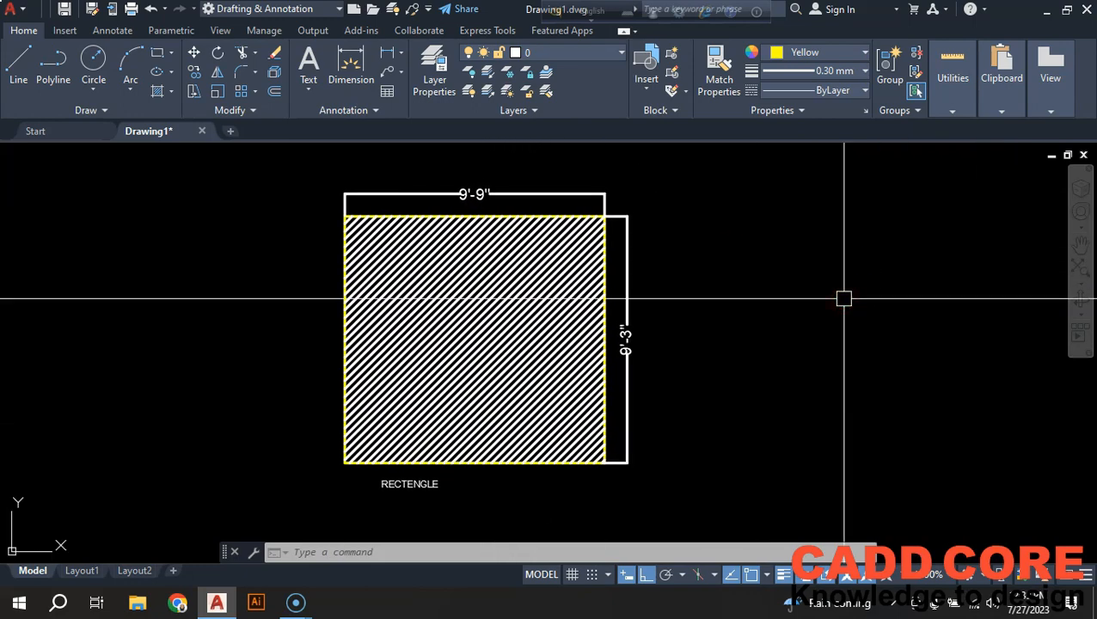
middle_click_drag(693, 305, 717, 296)
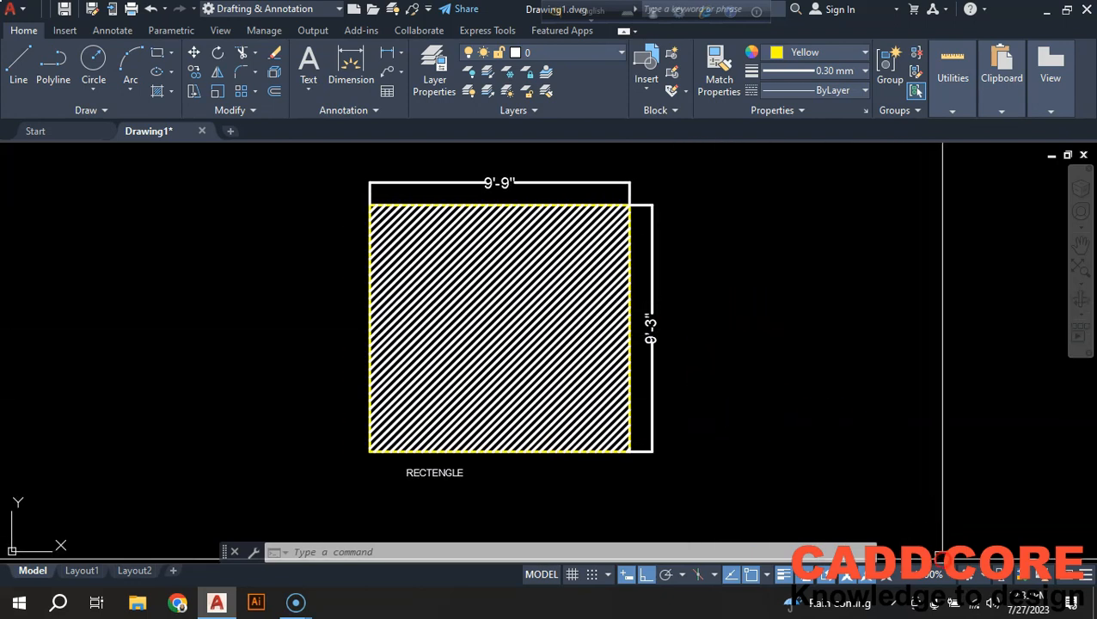
Step: Set the drawing's annotation scale to 1:2 and check the dimensions, text and hatch
left_click(949, 582)
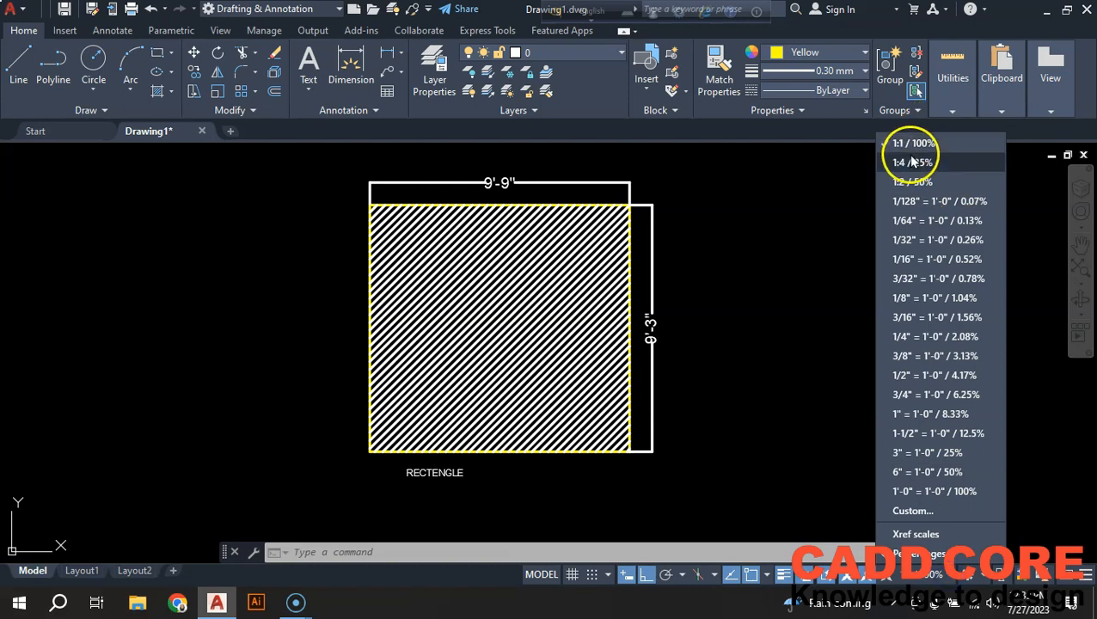
left_click(920, 184)
scroll(713, 306, "down", 2)
scroll(509, 307, "up", 2)
middle_click_drag(704, 322, 629, 316)
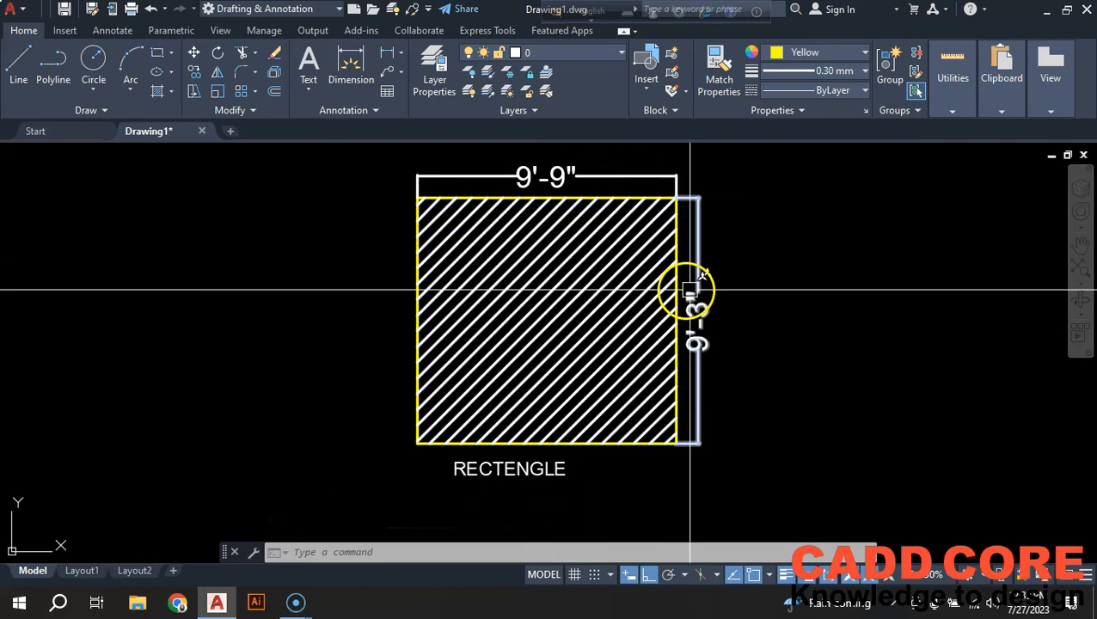
middle_click_drag(778, 326, 754, 333)
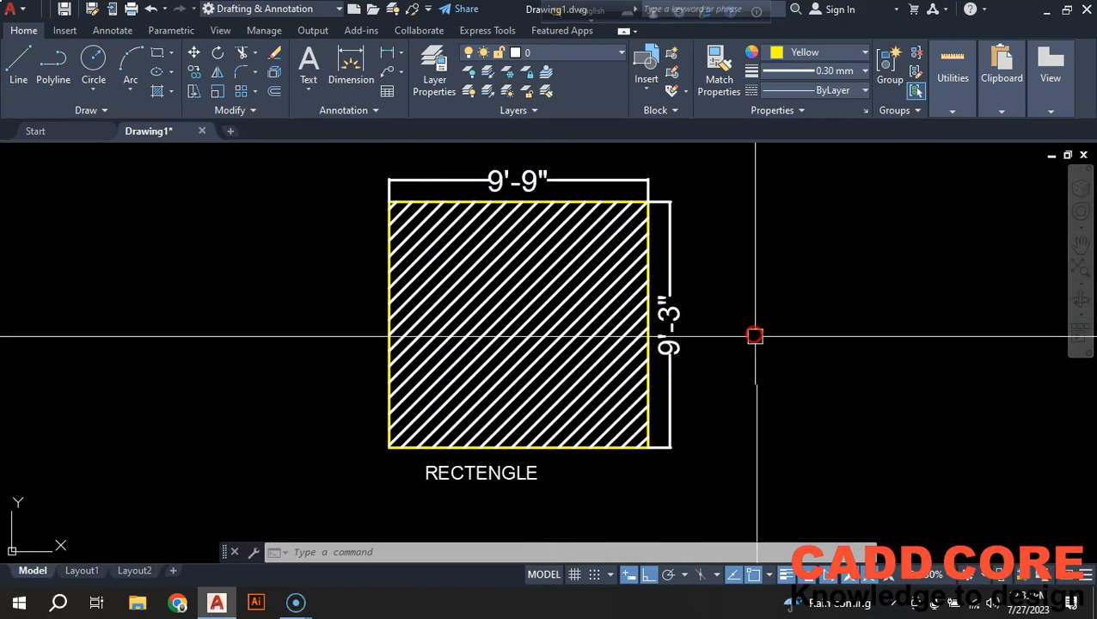
Step: Set the drawing's annotation scale to 1:4
left_click(950, 573)
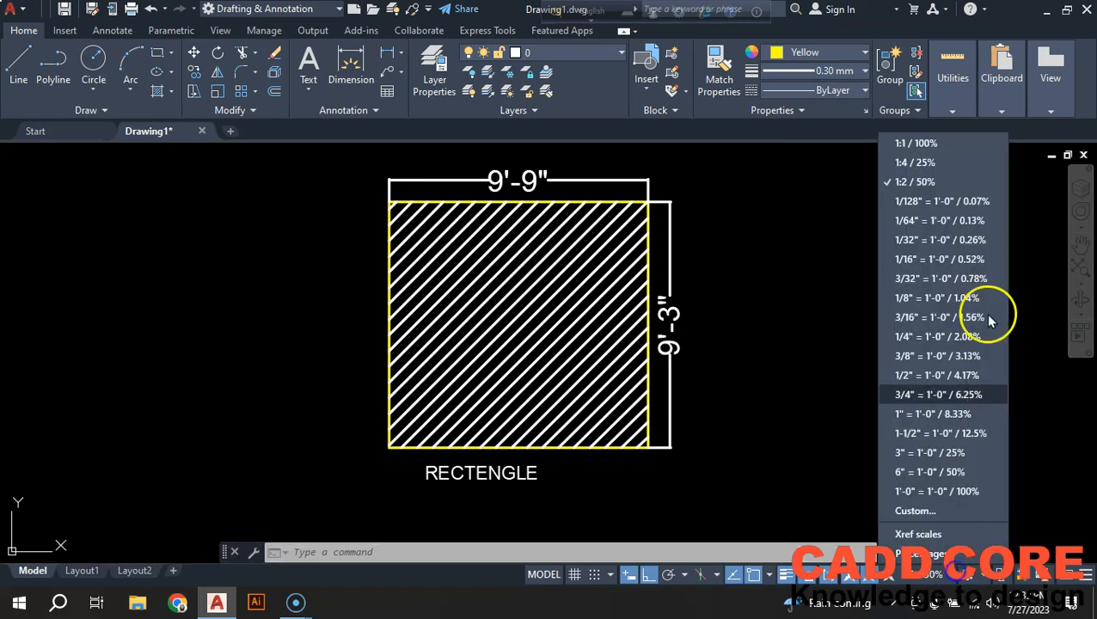
left_click(932, 162)
scroll(698, 311, "down", 2)
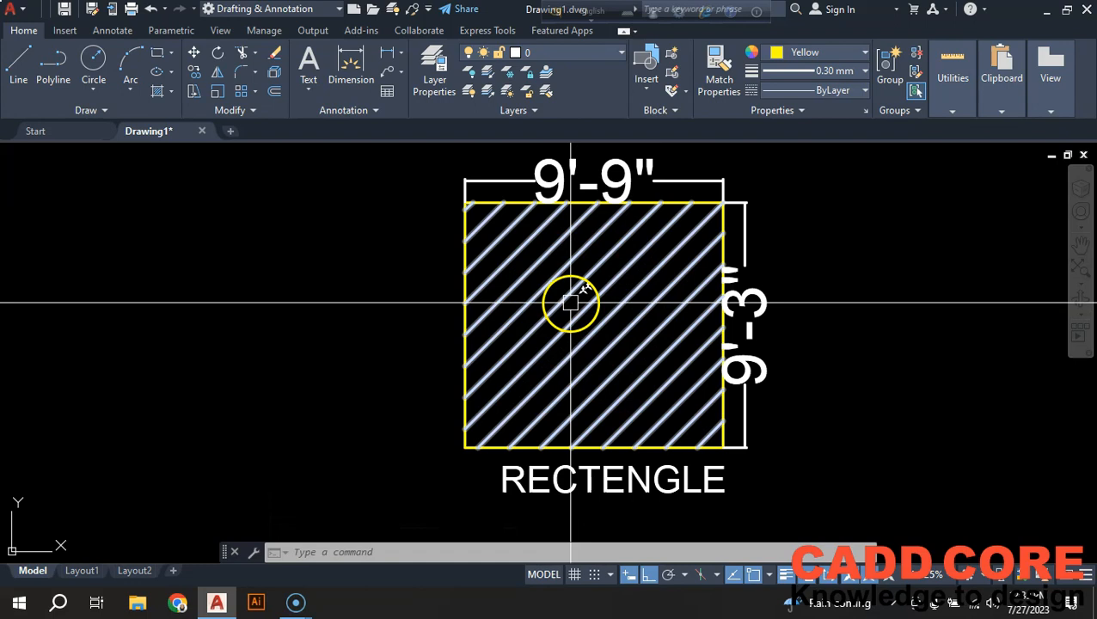
Step: Set the drawing's annotation scale to 1'-0" = 1'-0"
left_click(950, 574)
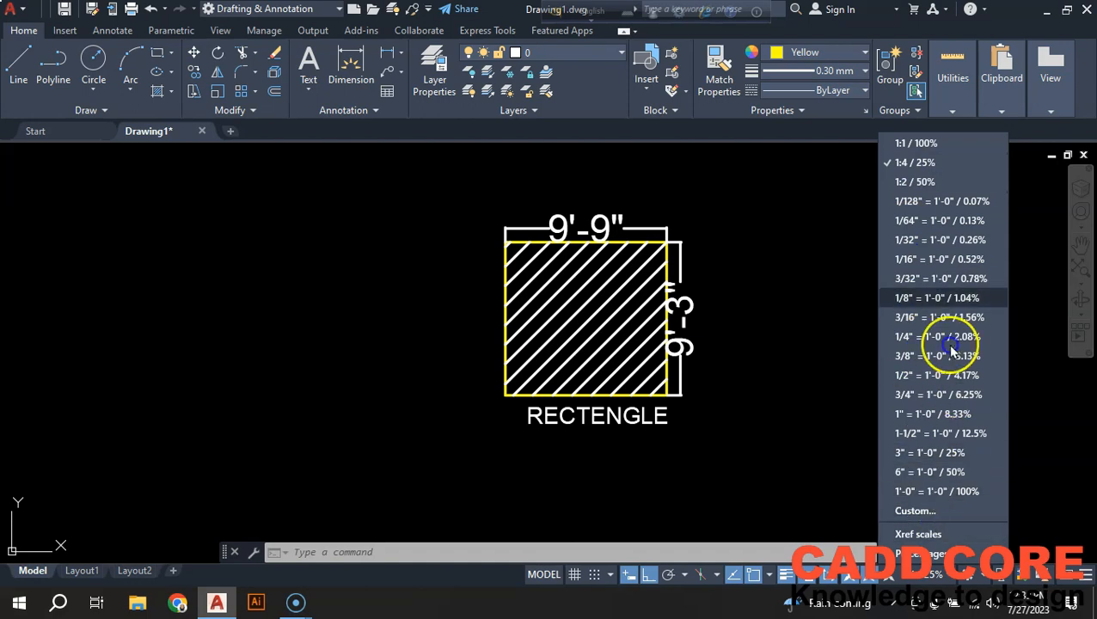
left_click(918, 491)
scroll(577, 237, "up", 4)
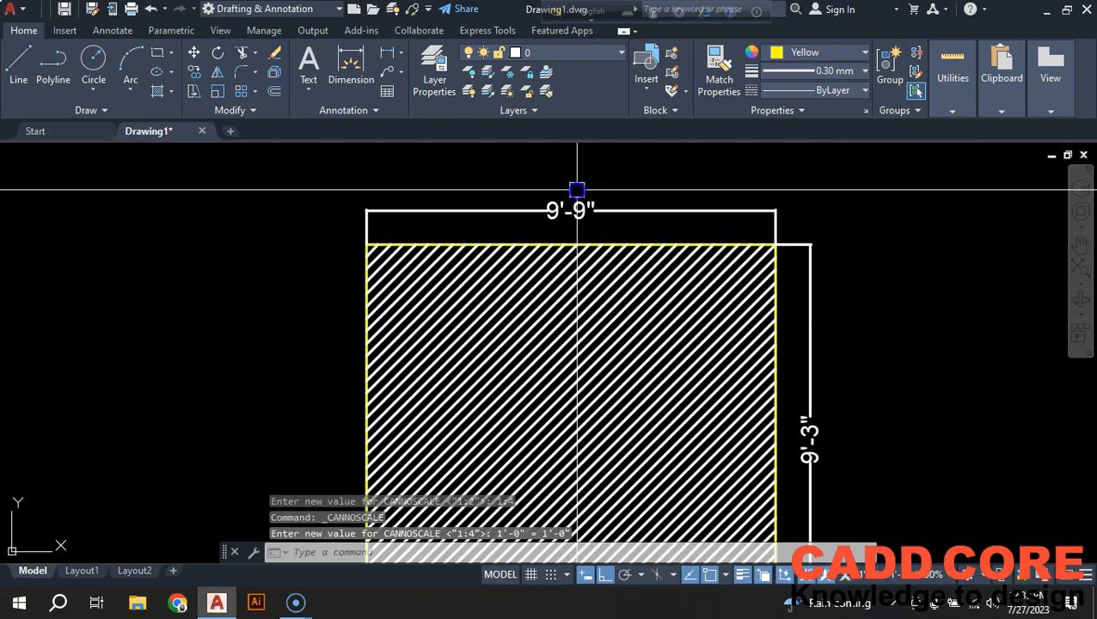
Step: Examine the rectangle's annotative dimensions, hatch and text label at different magnifications, along with the reference images above the rectangle
scroll(577, 190, "down", 4)
scroll(554, 316, "up", 6)
scroll(577, 448, "down", 6)
scroll(589, 288, "up", 4)
scroll(601, 172, "down", 5)
scroll(626, 176, "up", 3)
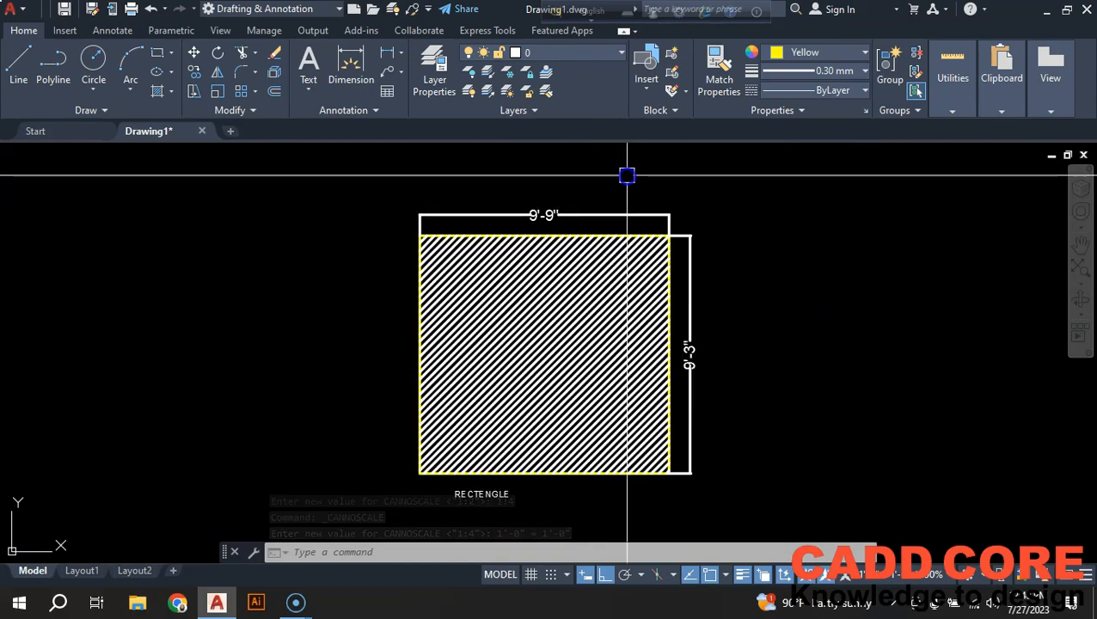
scroll(625, 190, "up", 4)
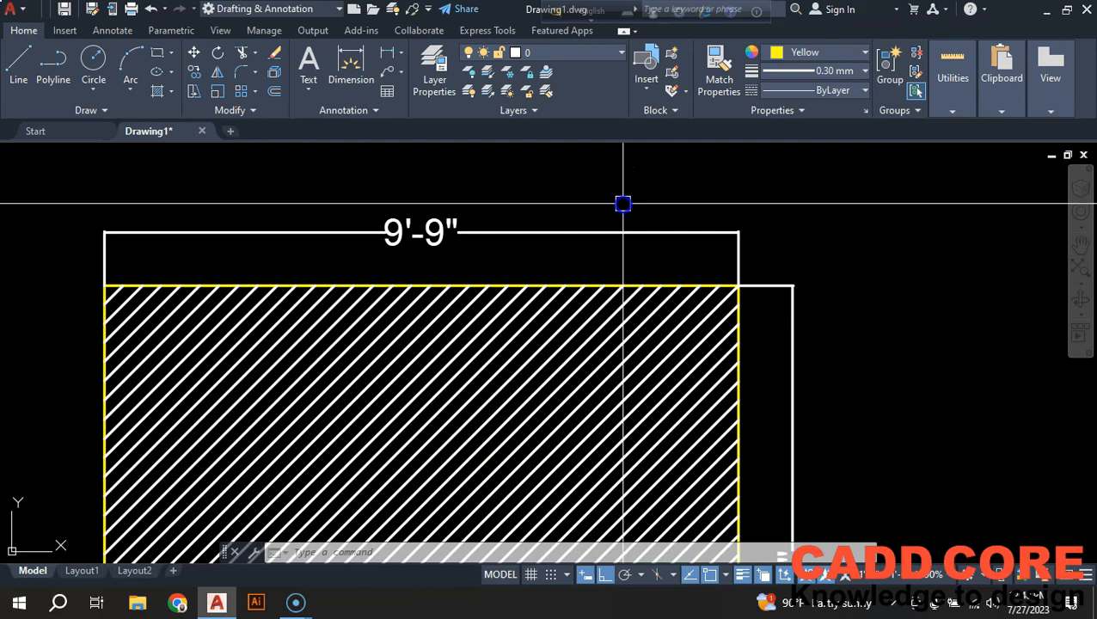
scroll(623, 204, "down", 3)
scroll(620, 207, "up", 2)
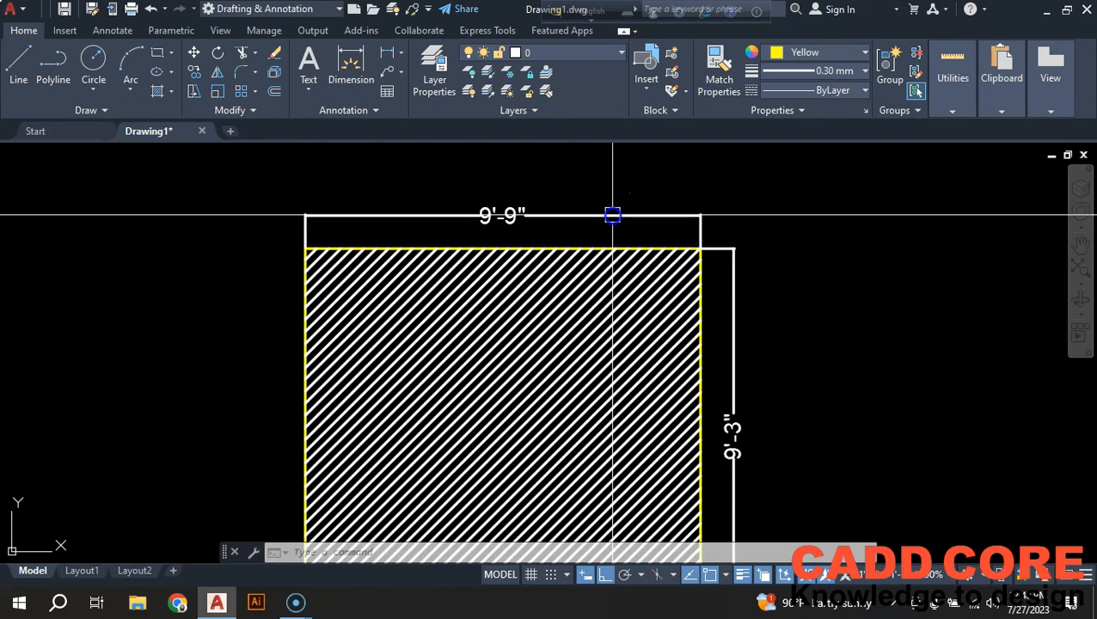
scroll(610, 212, "down", 2)
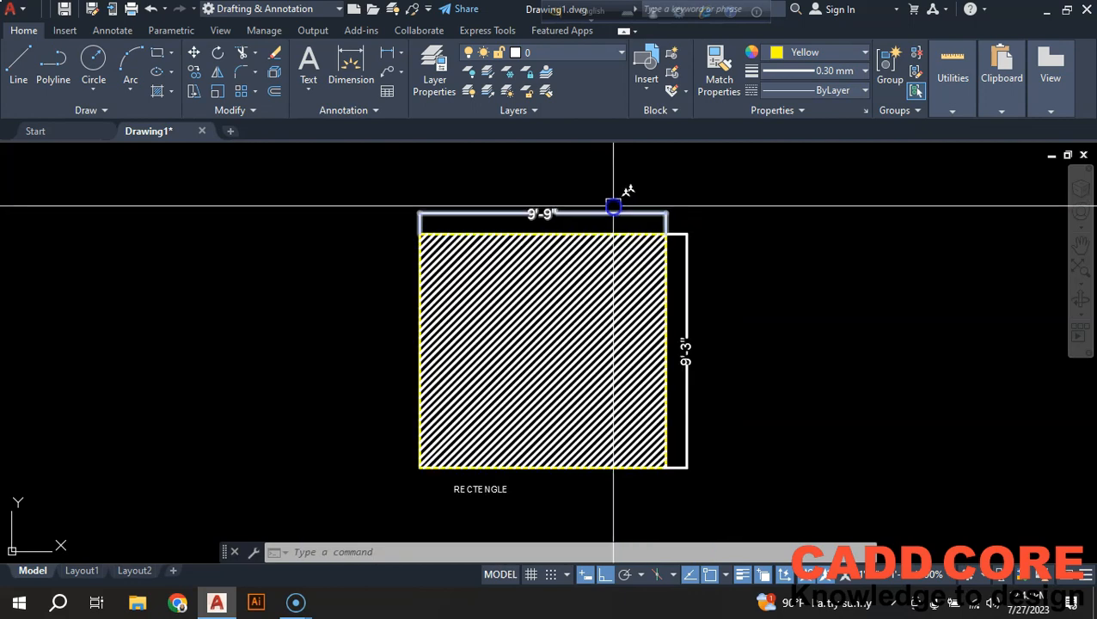
middle_click_drag(613, 207, 612, 184)
scroll(602, 187, "up", 2)
scroll(530, 257, "down", 5)
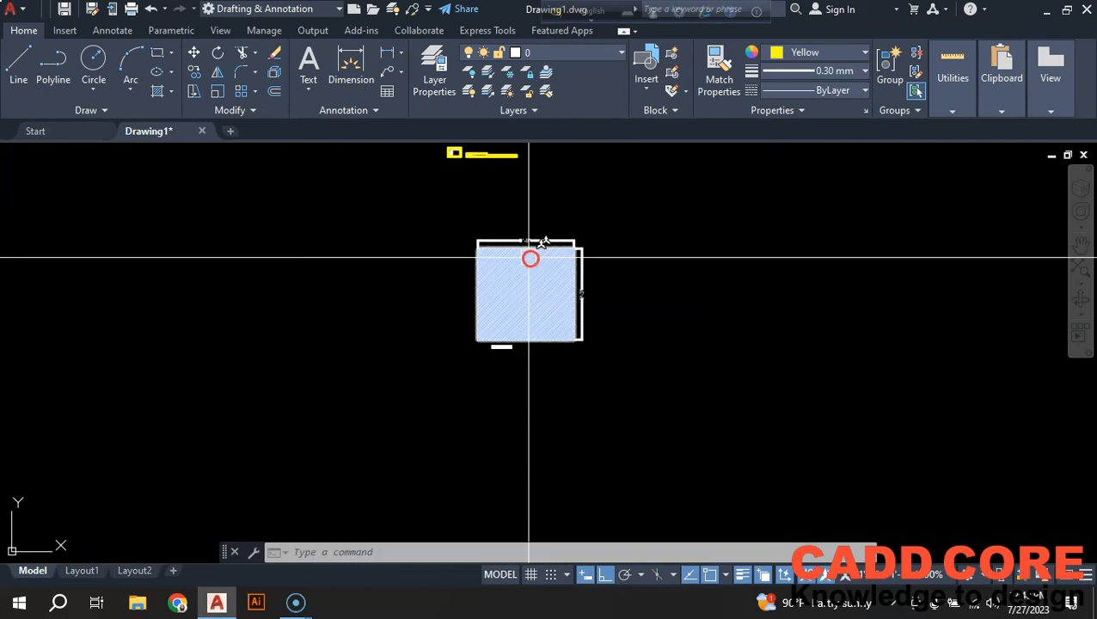
scroll(512, 234, "up", 8)
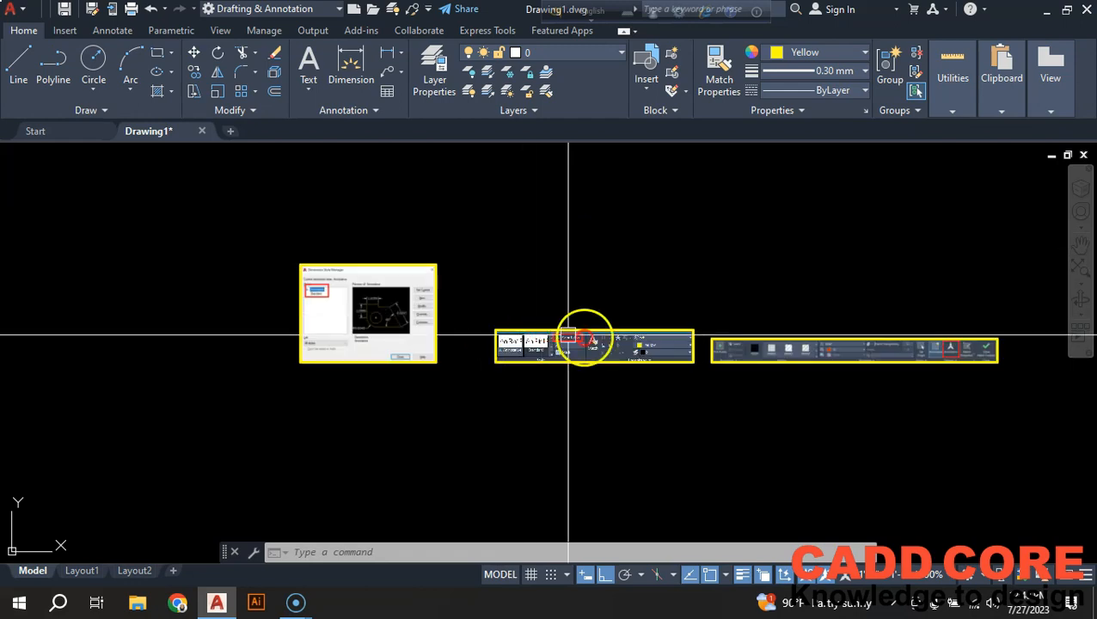
scroll(745, 336, "down", 4)
scroll(593, 262, "down", 6)
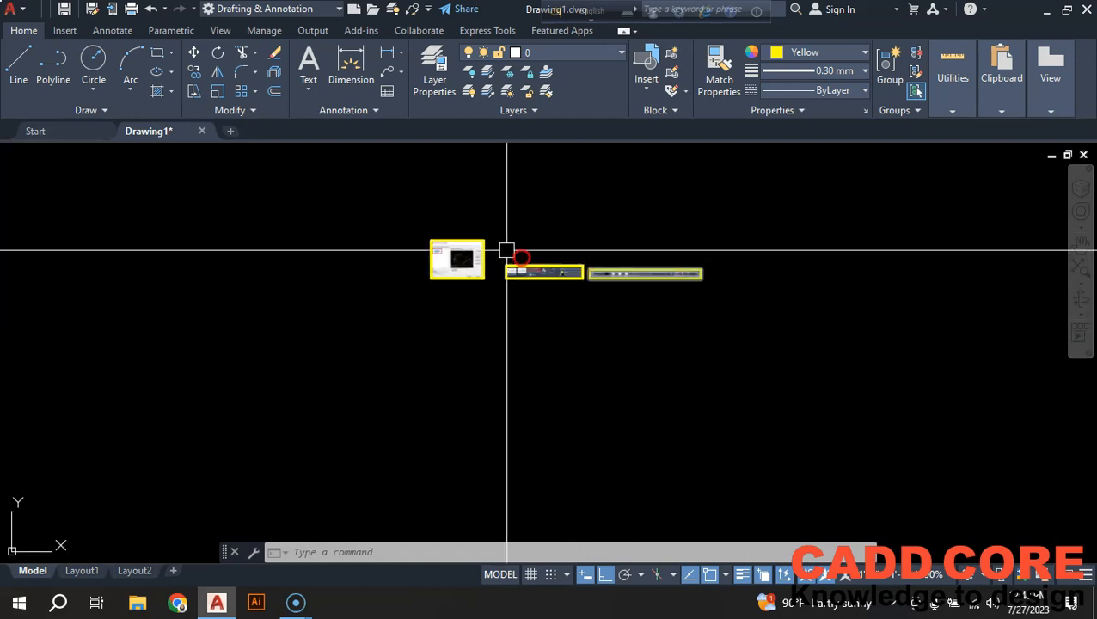
scroll(558, 312, "up", 5)
scroll(557, 312, "up", 4)
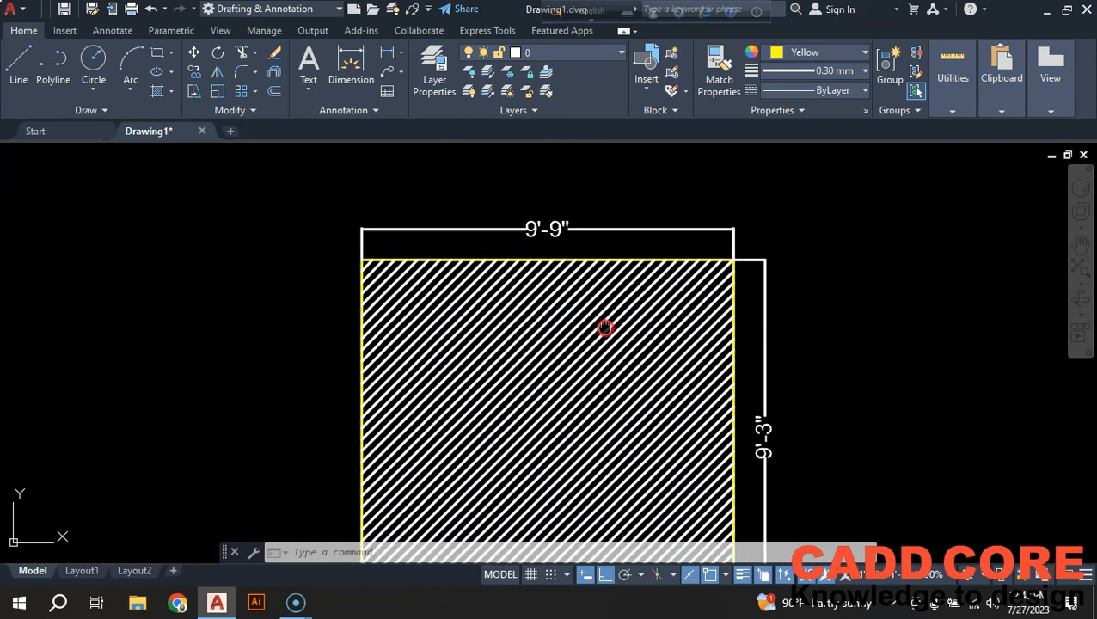
scroll(594, 277, "down", 3)
scroll(595, 274, "up", 4)
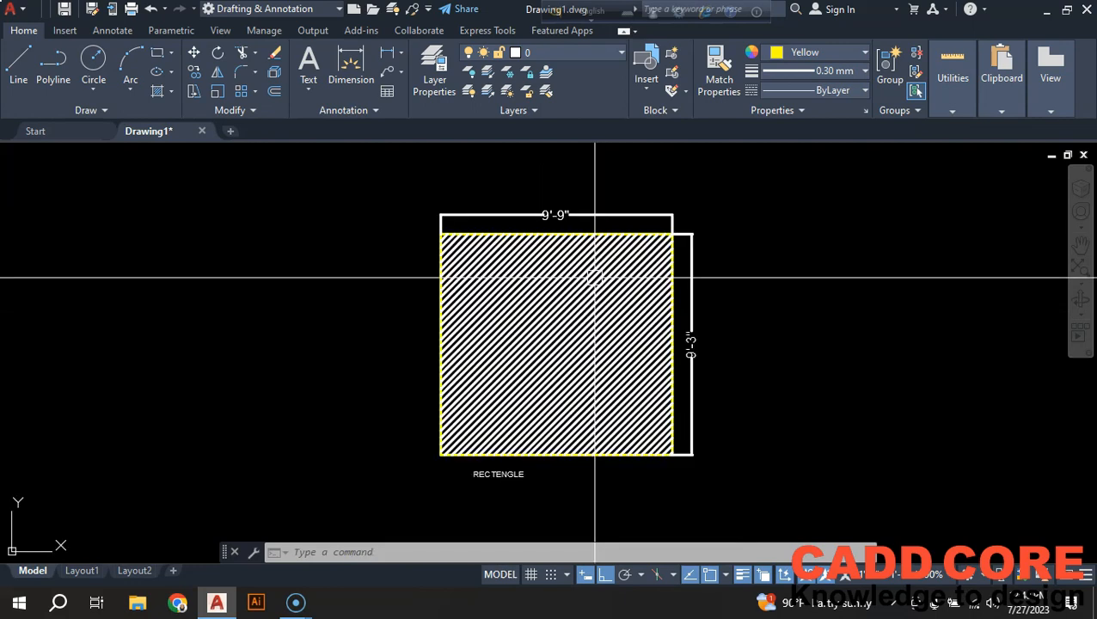
left_click(507, 267)
scroll(507, 268, "down", 4)
scroll(517, 269, "up", 2)
scroll(551, 304, "up", 2)
middle_click_drag(552, 304, 552, 311)
scroll(552, 311, "down", 2)
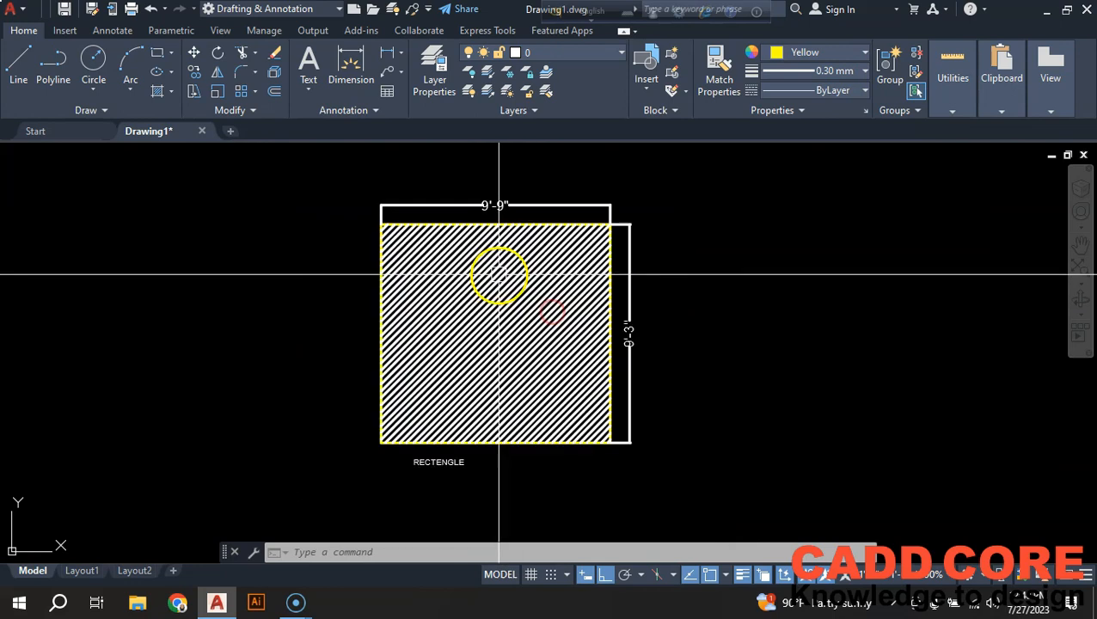